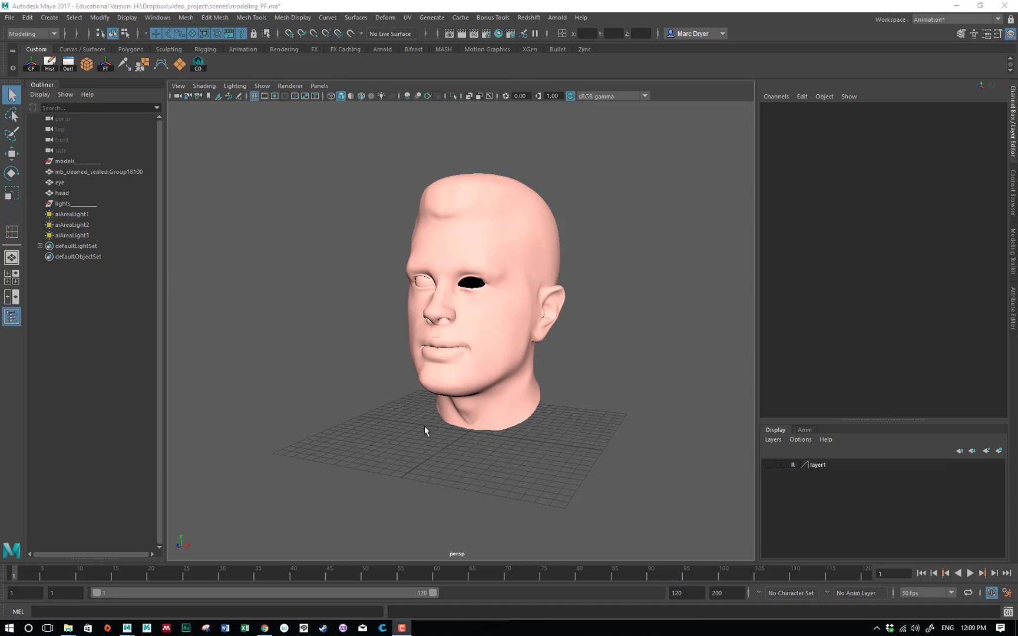
Step: Inspect the head model and its eye in the viewport, selecting each in turn
{"action": "scroll", "coordinate": [382, 417], "scroll_direction": "up", "scroll_amount": 3}
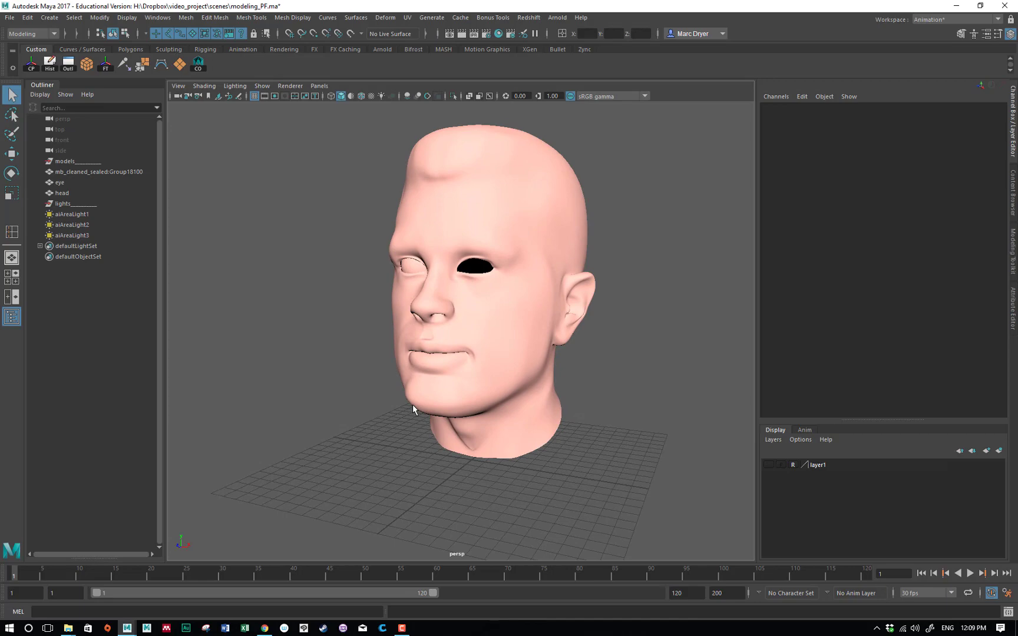
{"action": "mouse_move", "coordinate": [384, 411]}
{"action": "left_mouse_down", "text": "alt"}
{"action": "mouse_move", "coordinate": [468, 414]}
{"action": "mouse_move", "coordinate": [368, 421]}
{"action": "left_mouse_up", "text": "alt"}
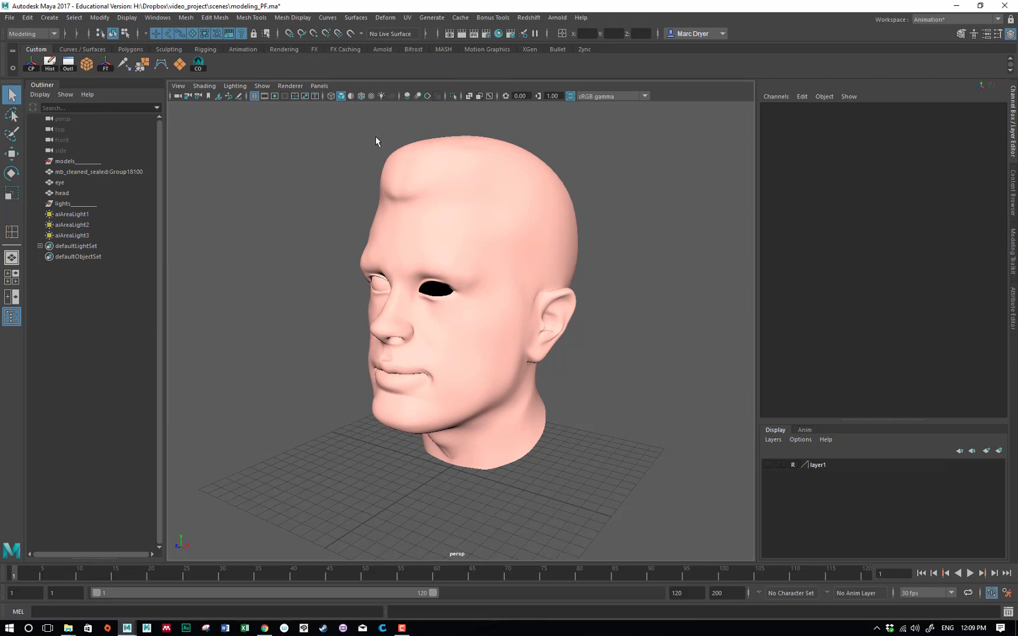
{"action": "left_click", "coordinate": [534, 233]}
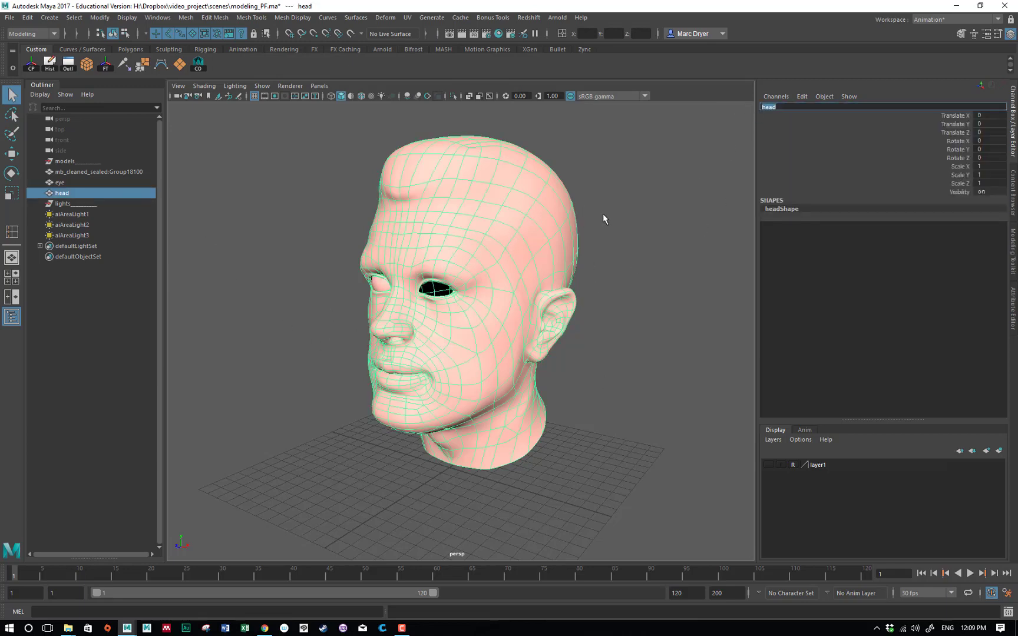
{"action": "left_click", "coordinate": [378, 286]}
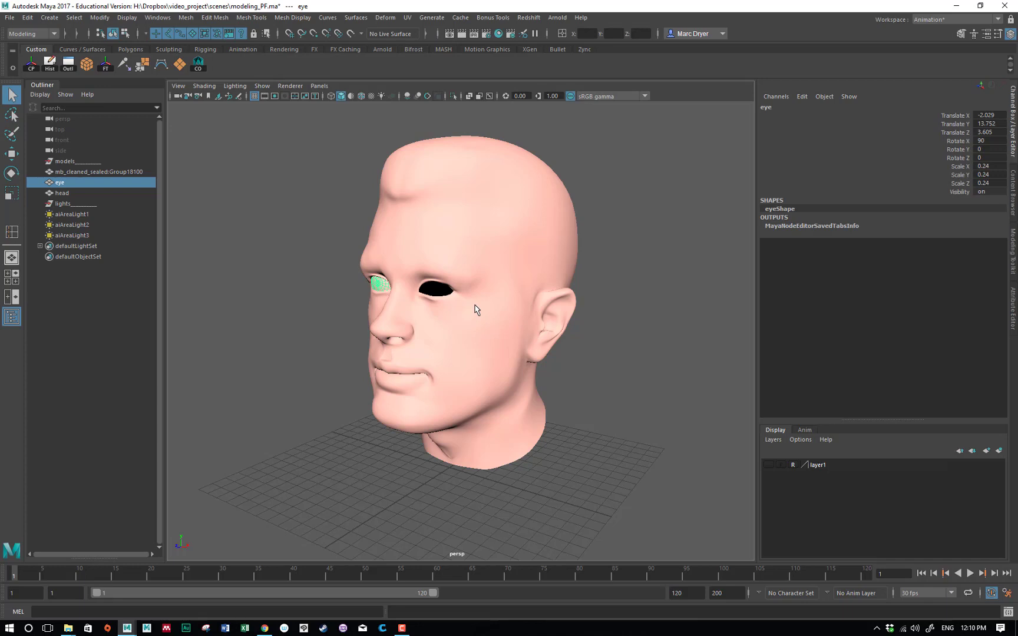
Step: Rename aiAreaLight1 to keyLight and aiAreaLight2 to fillLight in the Outliner
{"action": "left_click", "coordinate": [79, 225]}
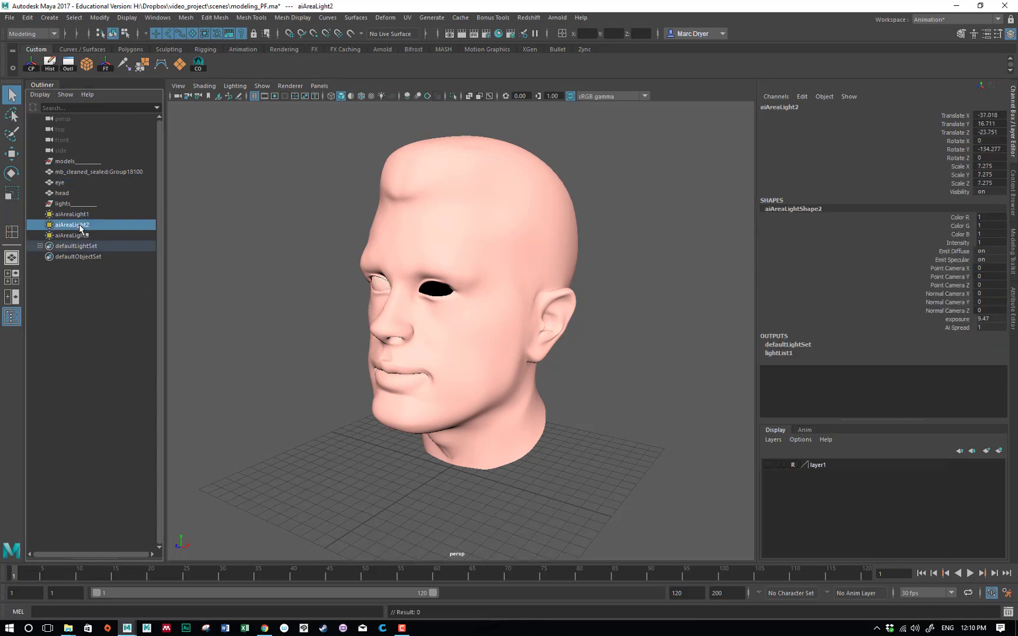
{"action": "left_click", "coordinate": [80, 235]}
{"action": "double_click", "coordinate": [81, 216]}
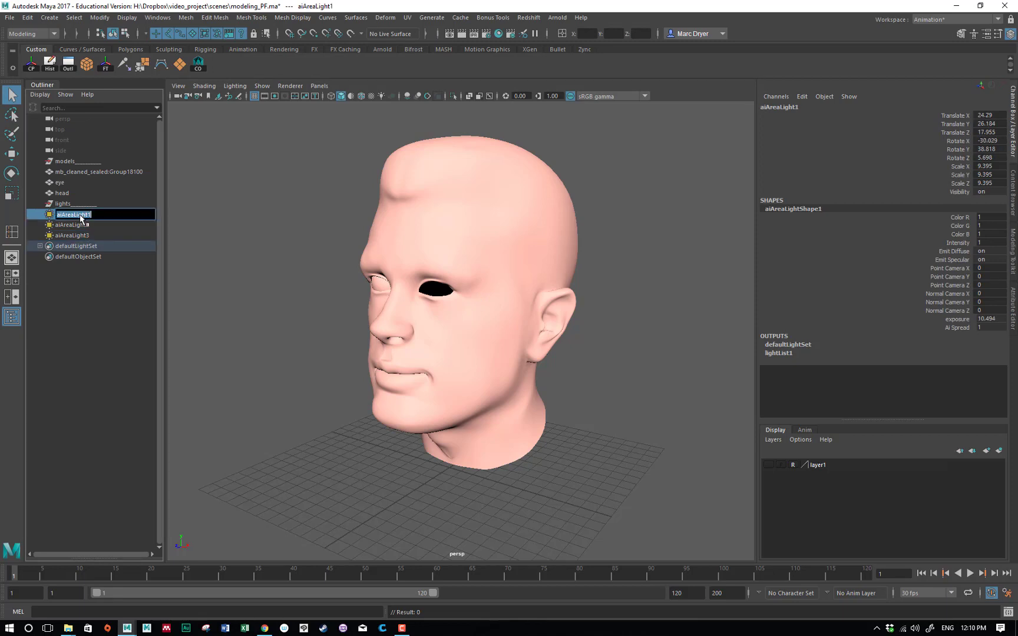
{"action": "type", "text": "keyLight"}
{"action": "double_click", "coordinate": [69, 225]}
{"action": "type", "text": "fil"}
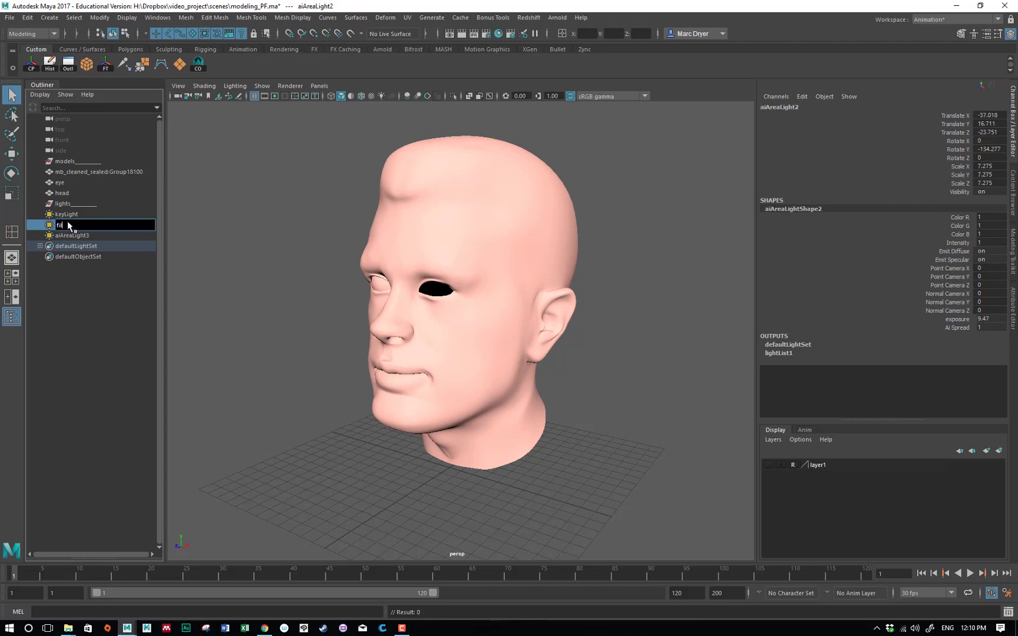
{"action": "type", "text": "lLight"}
{"action": "key", "text": "Return"}
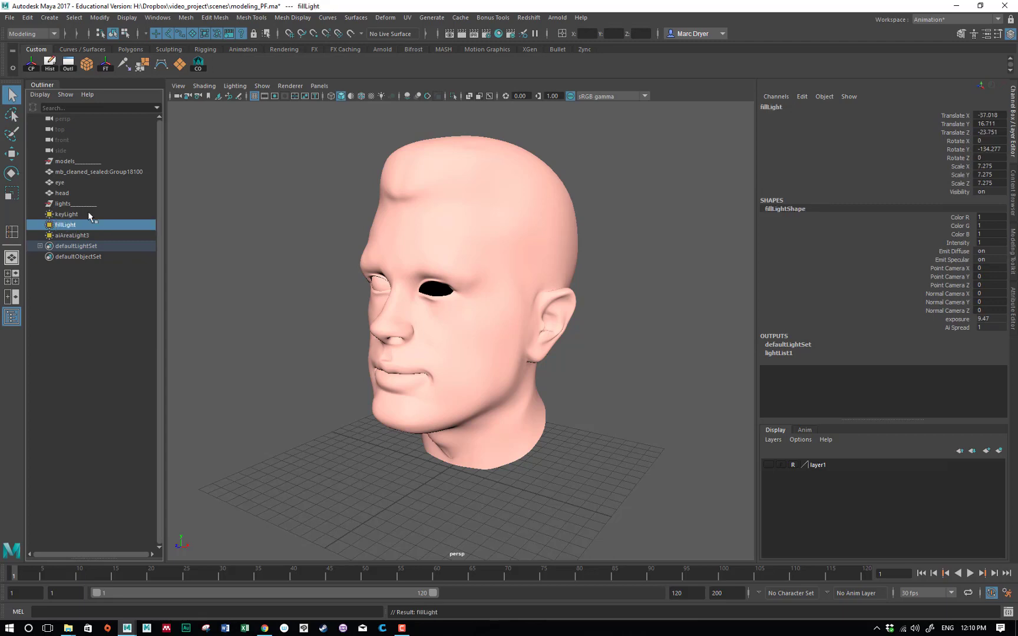
Step: Rename aiAreaLight3 to backLight in the Outliner
{"action": "left_click", "coordinate": [73, 237]}
{"action": "double_click", "coordinate": [73, 237]}
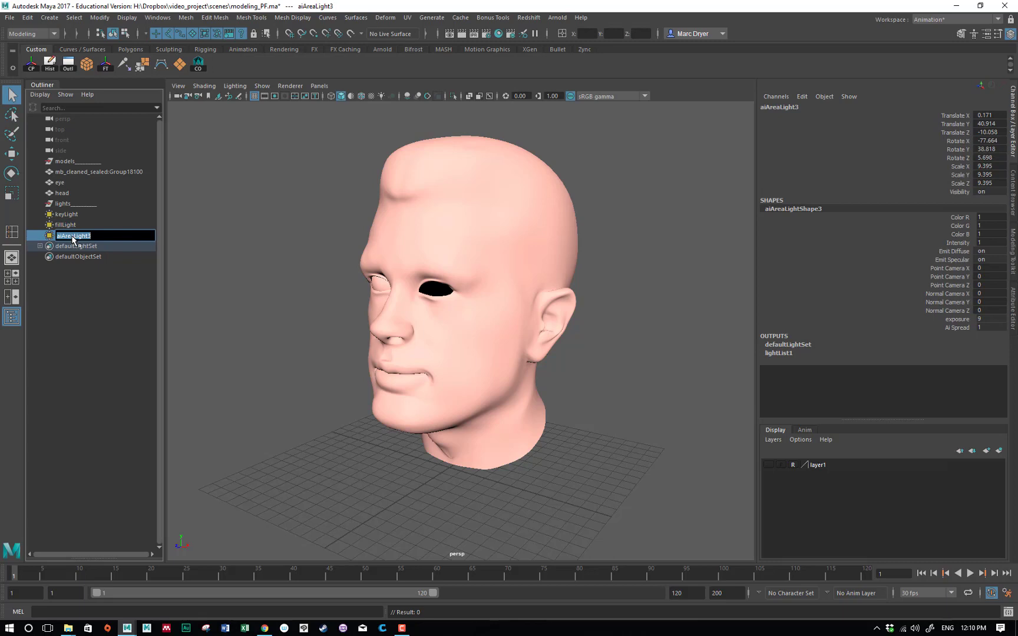
{"action": "type", "text": "backLight"}
{"action": "key", "text": "Return"}
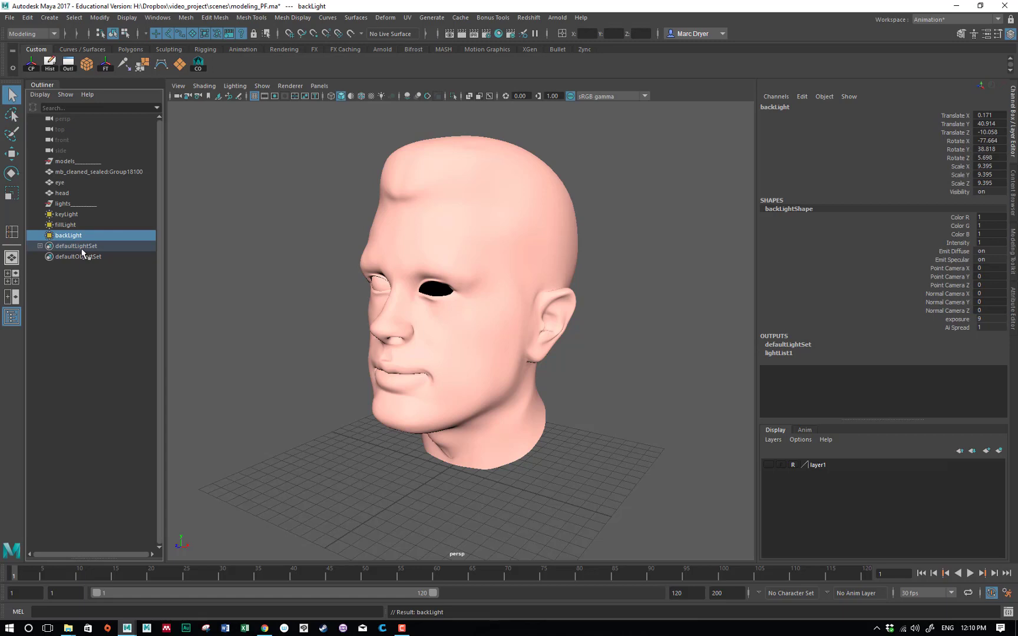
Step: Add an underscore to the back light's name so it reads back_Light
{"action": "double_click", "coordinate": [71, 235]}
{"action": "left_click", "coordinate": [66, 235]}
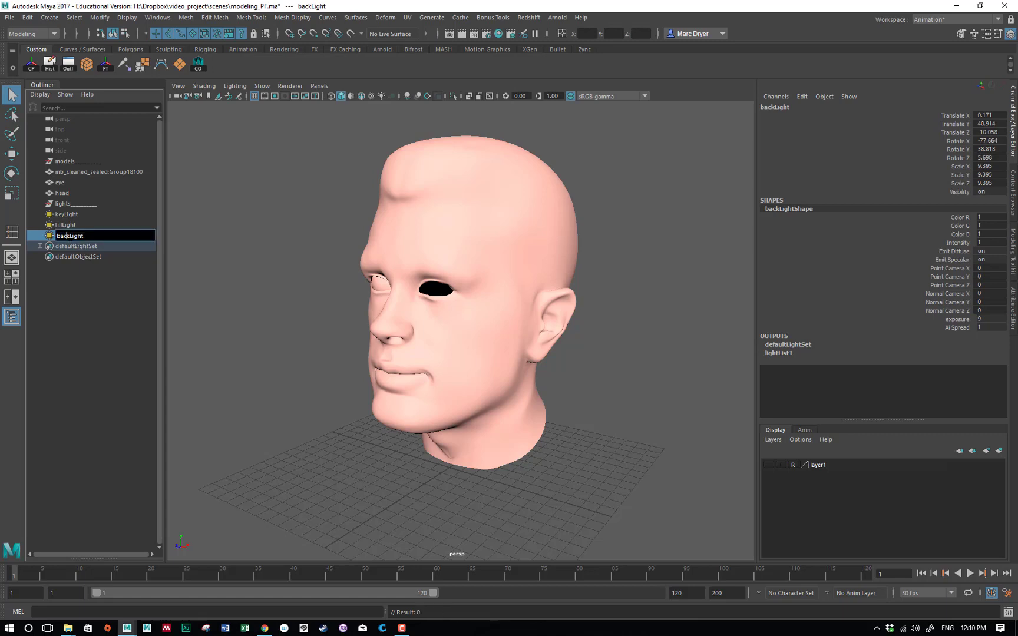
{"action": "type", "text": "_"}
{"action": "left_click", "coordinate": [118, 288]}
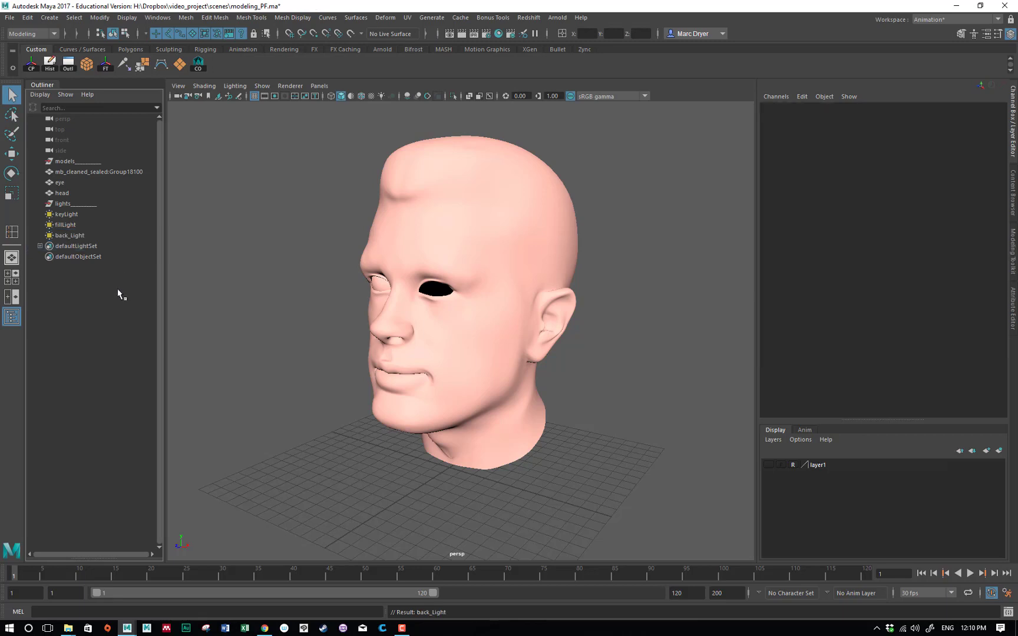
Step: Examine the models and lights divider groups in the Outliner
{"action": "left_click", "coordinate": [63, 204]}
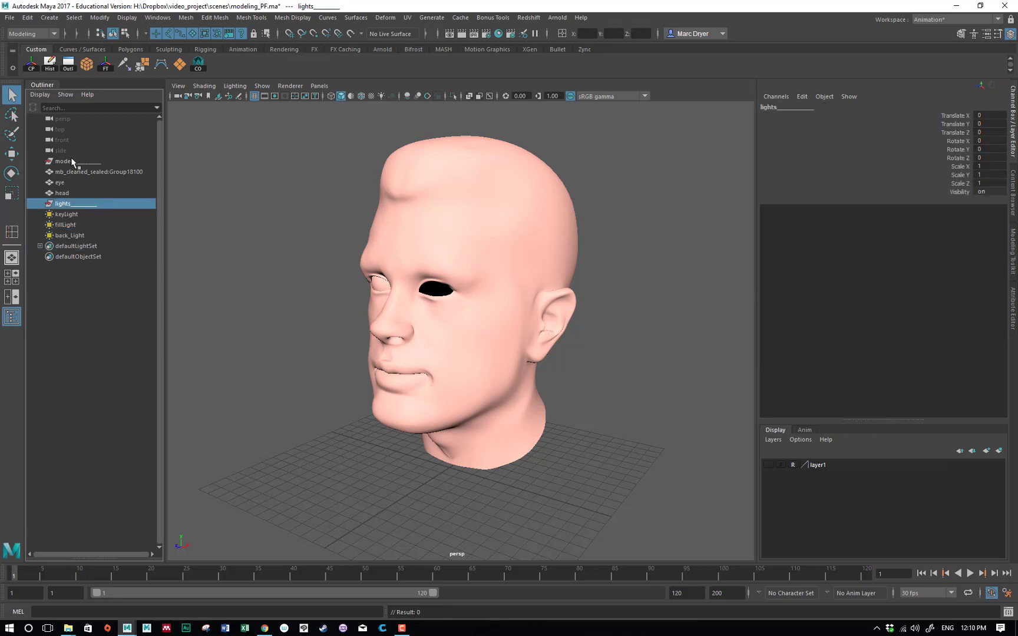
{"action": "left_click", "coordinate": [72, 162]}
{"action": "left_click", "coordinate": [66, 204]}
{"action": "left_click", "coordinate": [64, 161]}
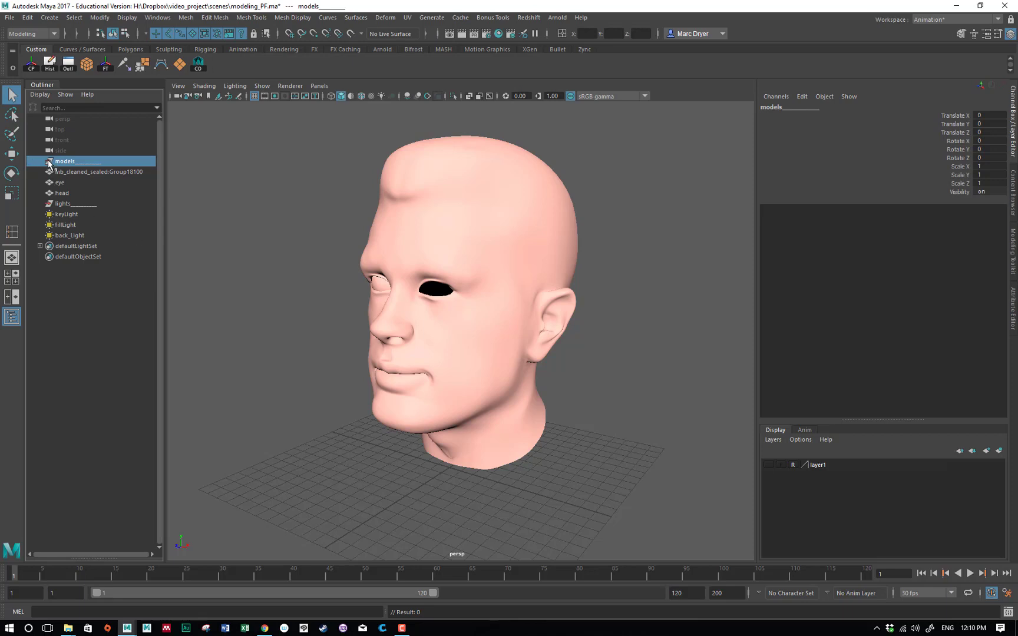
{"action": "left_click", "coordinate": [226, 263]}
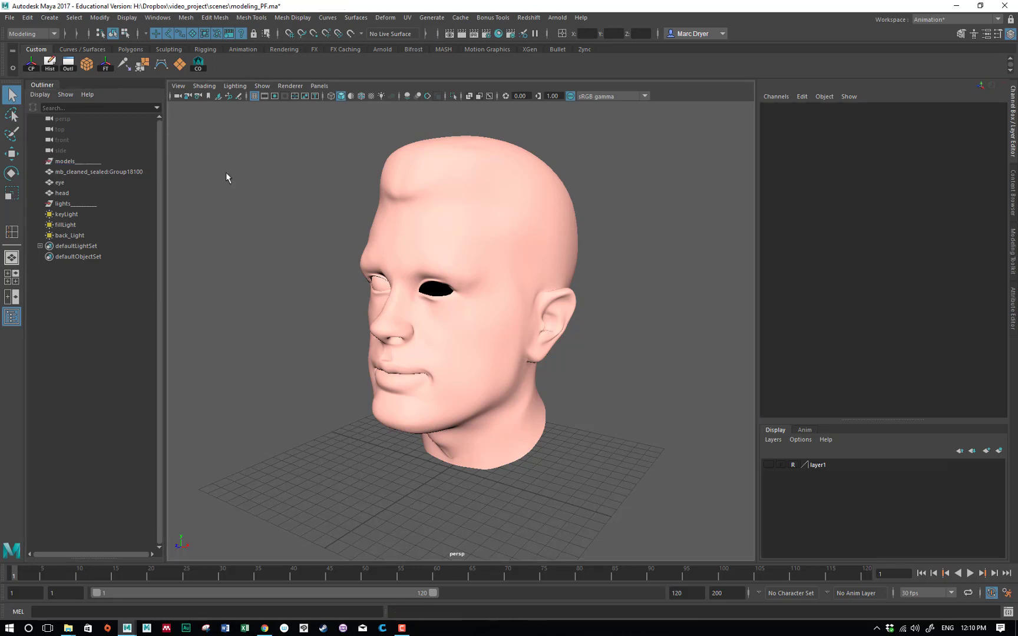
Step: Create an empty group named particles______ and split the Outliner into two stacked panes
{"action": "left_click", "coordinate": [27, 17]}
{"action": "left_click", "coordinate": [42, 222]}
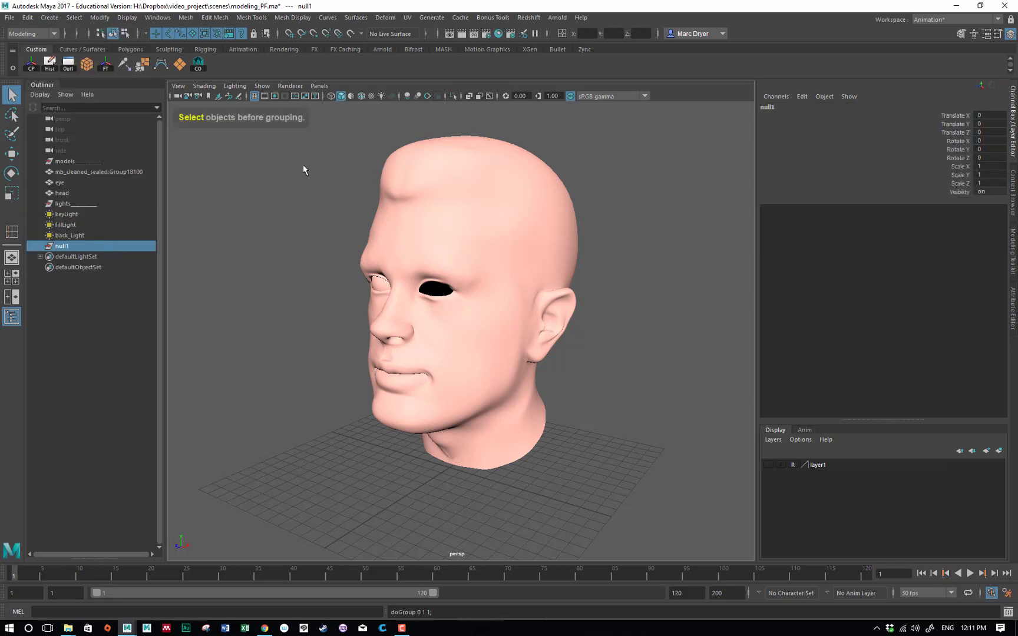
{"action": "double_click", "coordinate": [64, 246]}
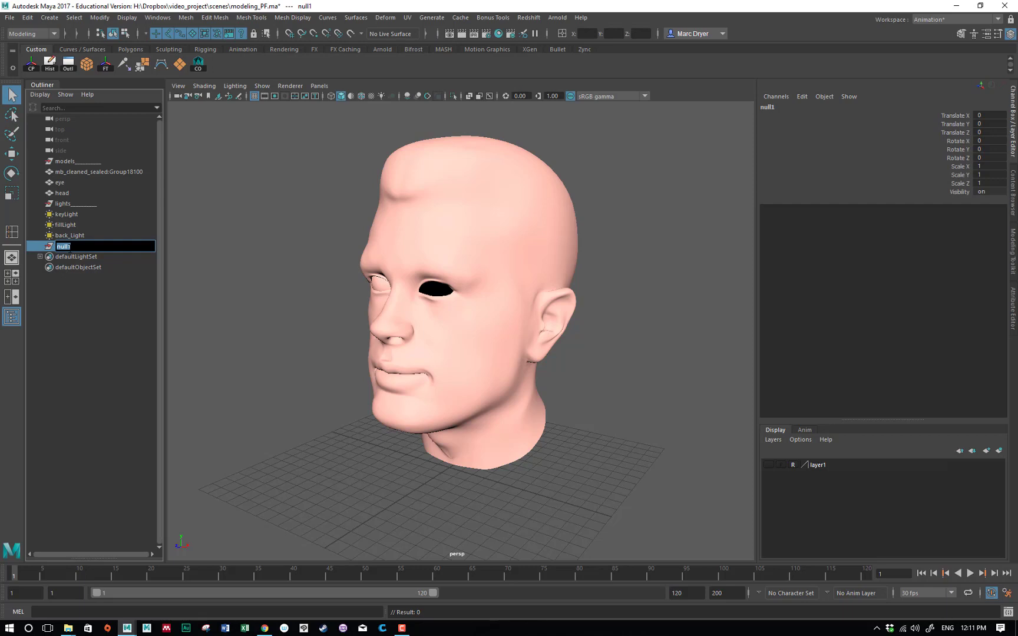
{"action": "type", "text": "particles______"}
{"action": "key", "text": "Return"}
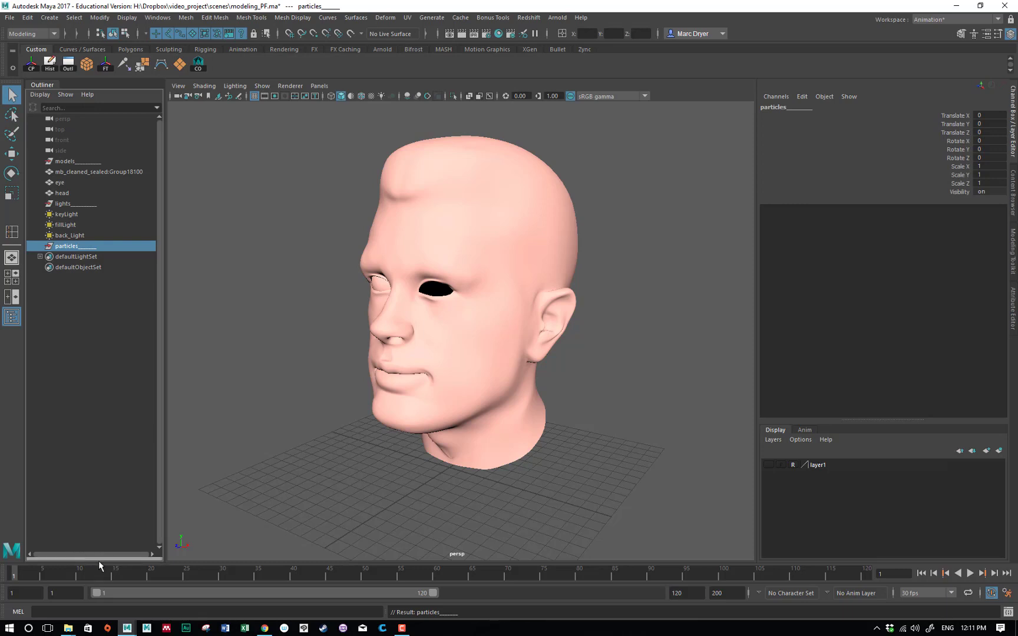
{"action": "left_click_drag", "start_coordinate": [96, 551], "coordinate": [88, 280]}
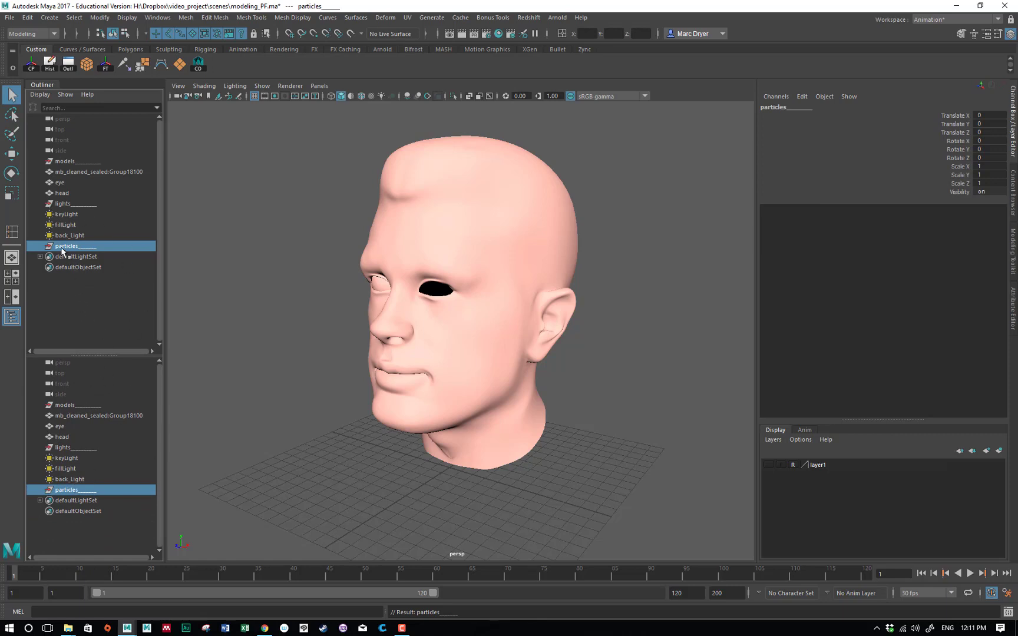
Step: Try to move the particles______ group up between eye and head in the Outliner order
{"action": "middle_click_drag", "start_coordinate": [65, 248], "coordinate": [61, 206]}
{"action": "mouse_move", "coordinate": [62, 205]}
{"action": "middle_mouse_down"}
{"action": "mouse_move", "coordinate": [51, 205]}
{"action": "mouse_move", "coordinate": [63, 200]}
{"action": "middle_mouse_up"}
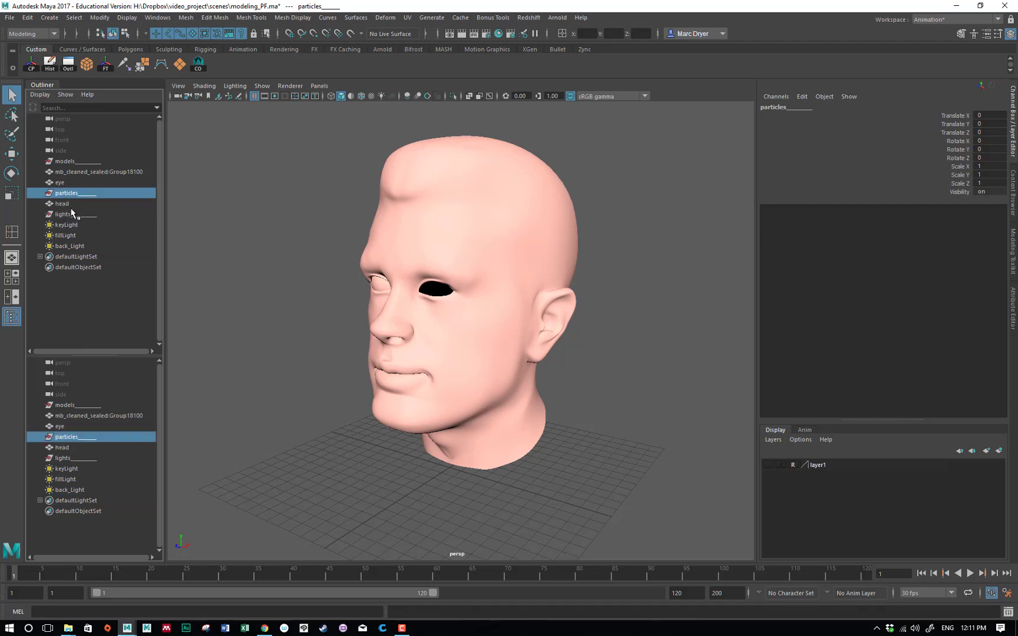
{"action": "key", "text": "ctrl+z"}
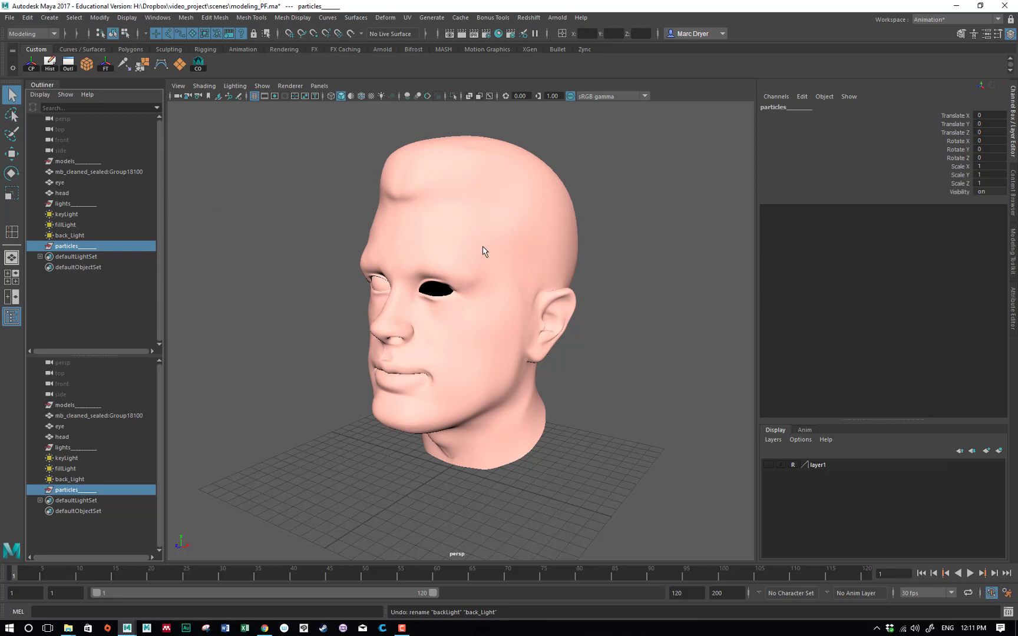
{"action": "left_click_drag", "start_coordinate": [447, 261], "coordinate": [422, 254], "text": "alt"}
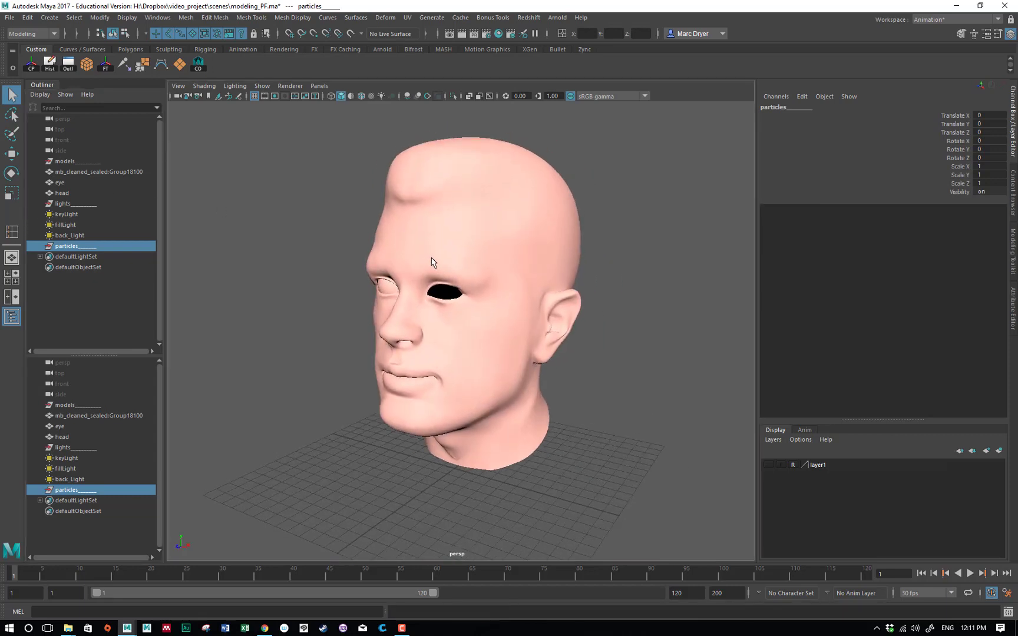
{"action": "left_click_drag", "start_coordinate": [363, 220], "coordinate": [610, 316]}
{"action": "left_click_drag", "start_coordinate": [456, 293], "coordinate": [476, 304], "text": "alt"}
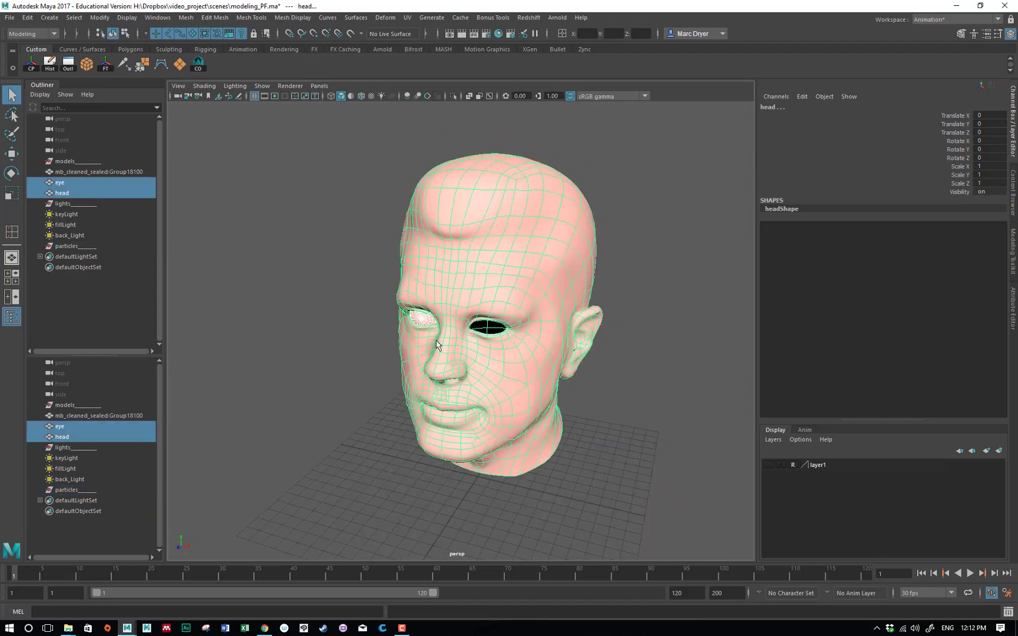
{"action": "right_click_drag", "start_coordinate": [538, 359], "coordinate": [364, 336], "text": "alt"}
{"action": "left_click_drag", "start_coordinate": [364, 336], "coordinate": [376, 318], "text": "alt"}
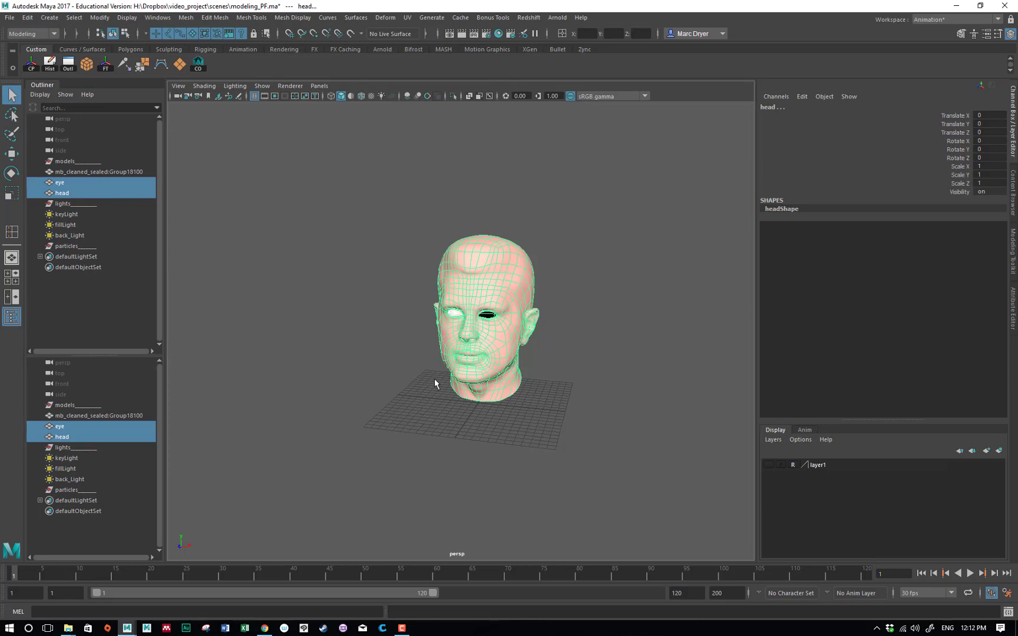
{"action": "left_click", "coordinate": [398, 299]}
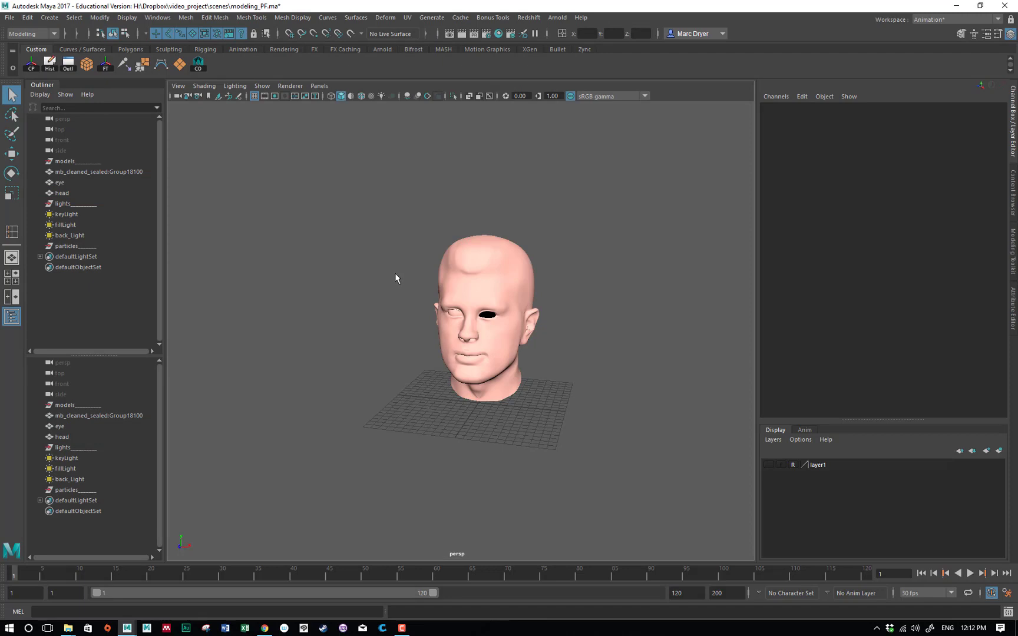
Step: Open the Project Window and start a new project
{"action": "left_click", "coordinate": [10, 18]}
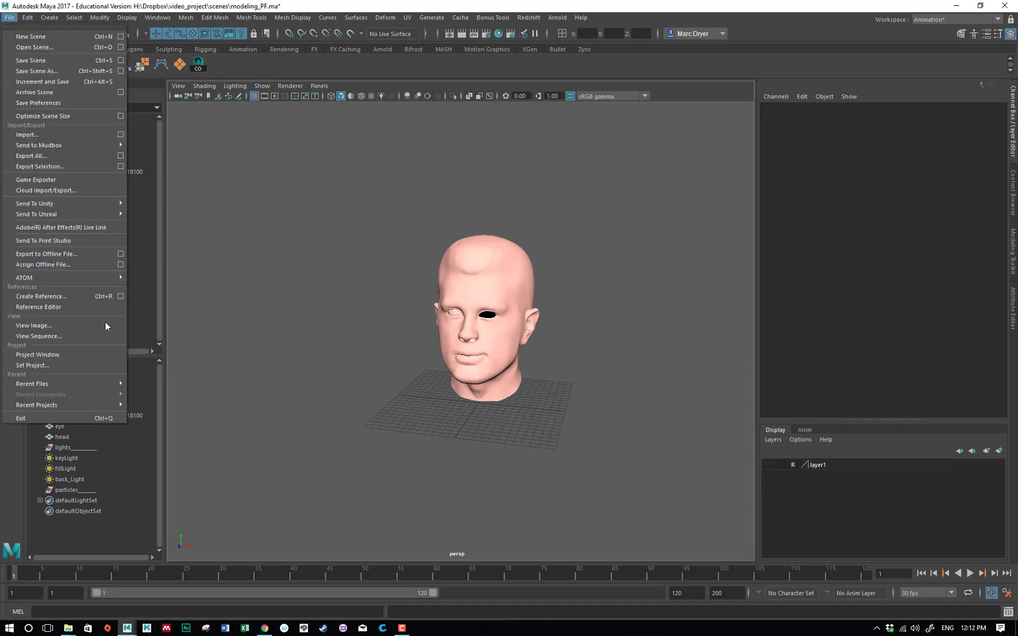
{"action": "left_click", "coordinate": [106, 356]}
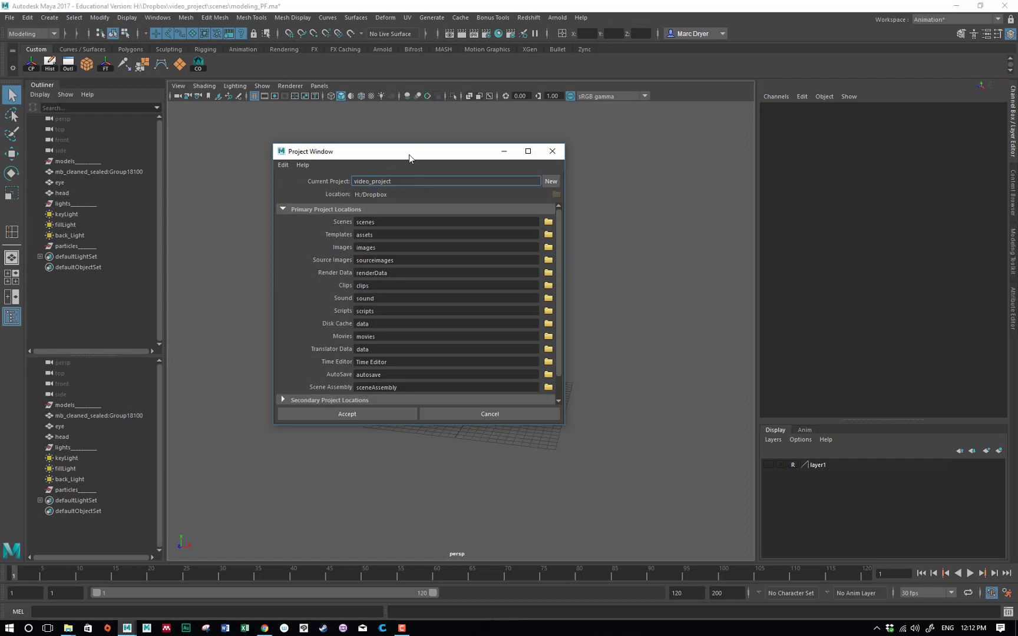
{"action": "left_click_drag", "start_coordinate": [409, 155], "coordinate": [427, 127]}
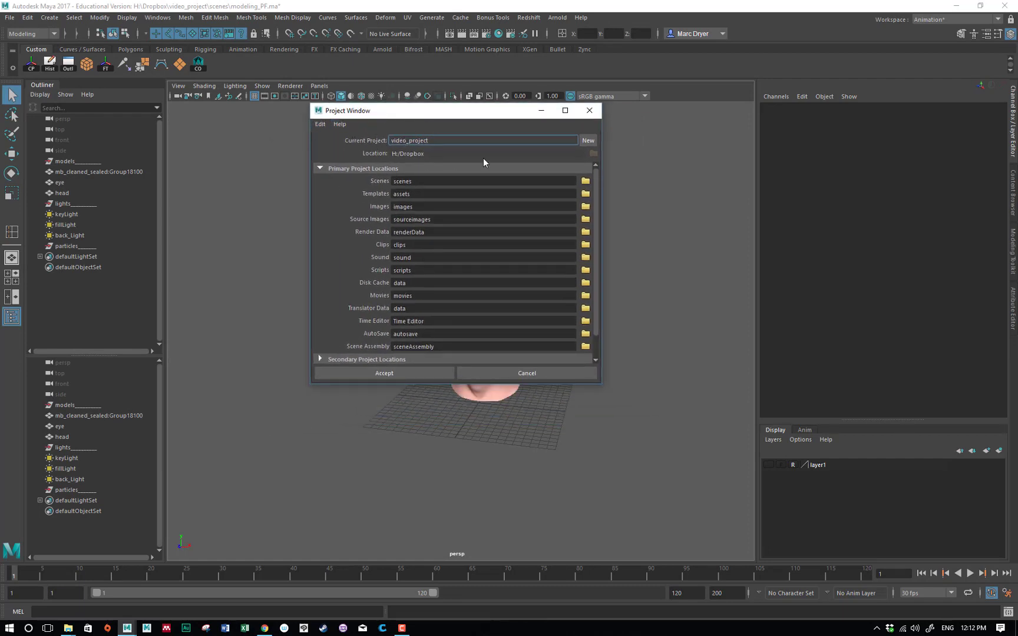
{"action": "left_click", "coordinate": [588, 140]}
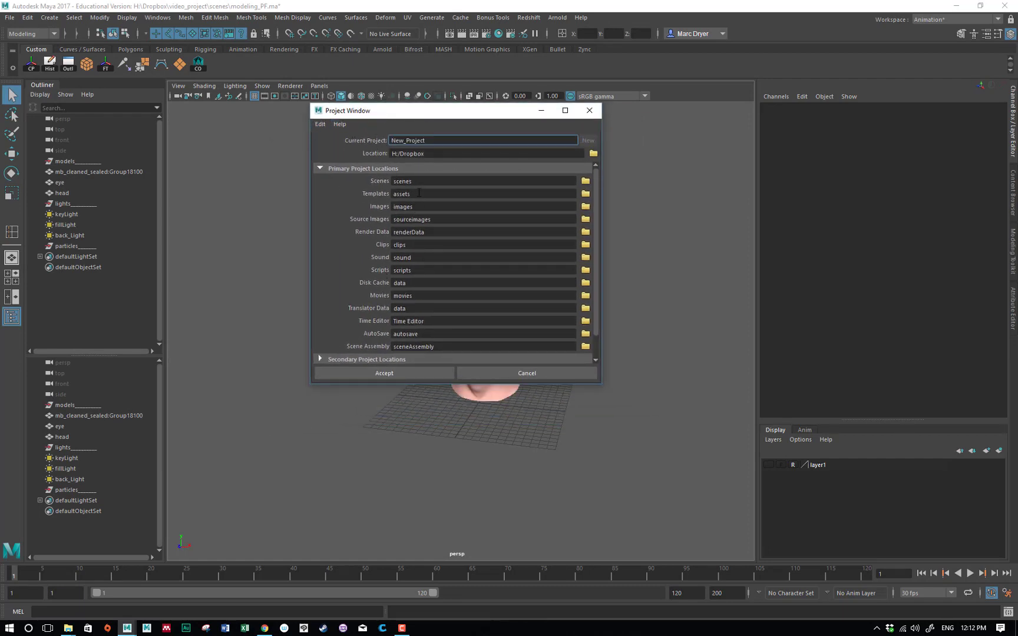
Step: Set the new project's location to the video_training folder on the Desktop
{"action": "left_click", "coordinate": [592, 154]}
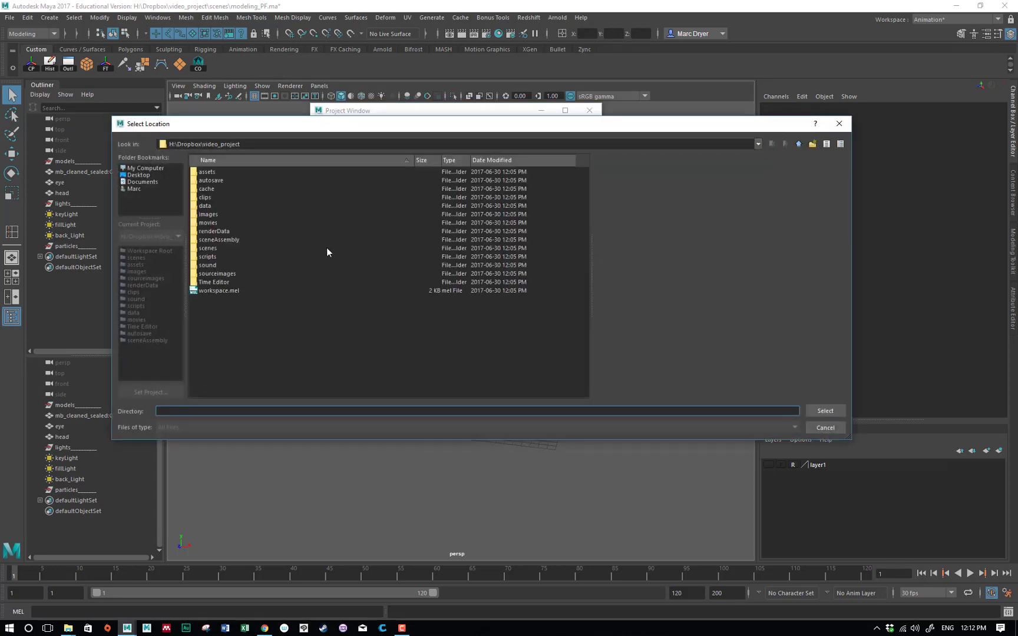
{"action": "left_click", "coordinate": [141, 175]}
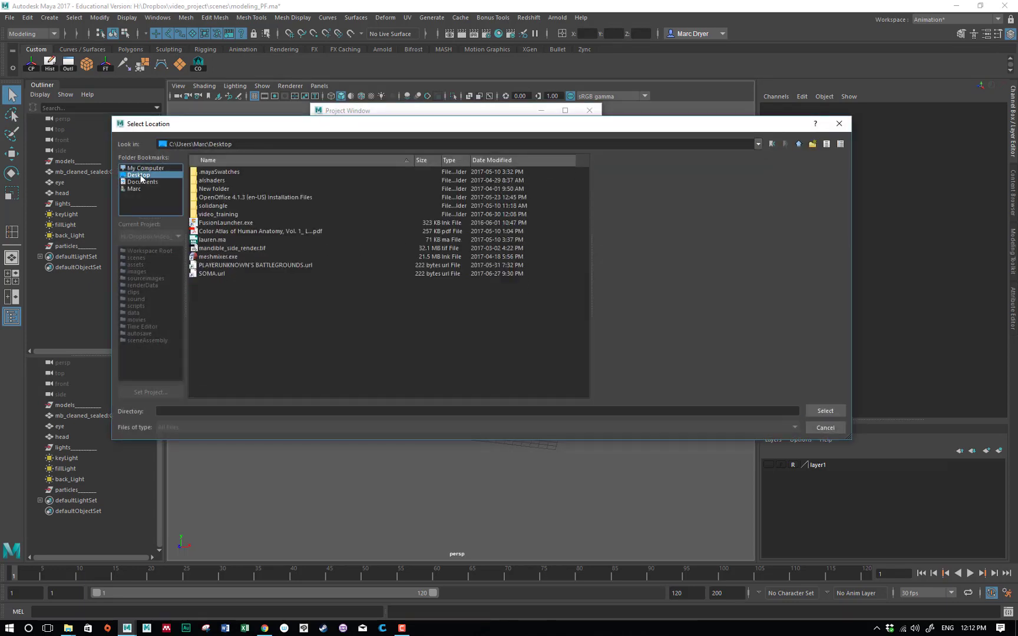
{"action": "double_click", "coordinate": [228, 214]}
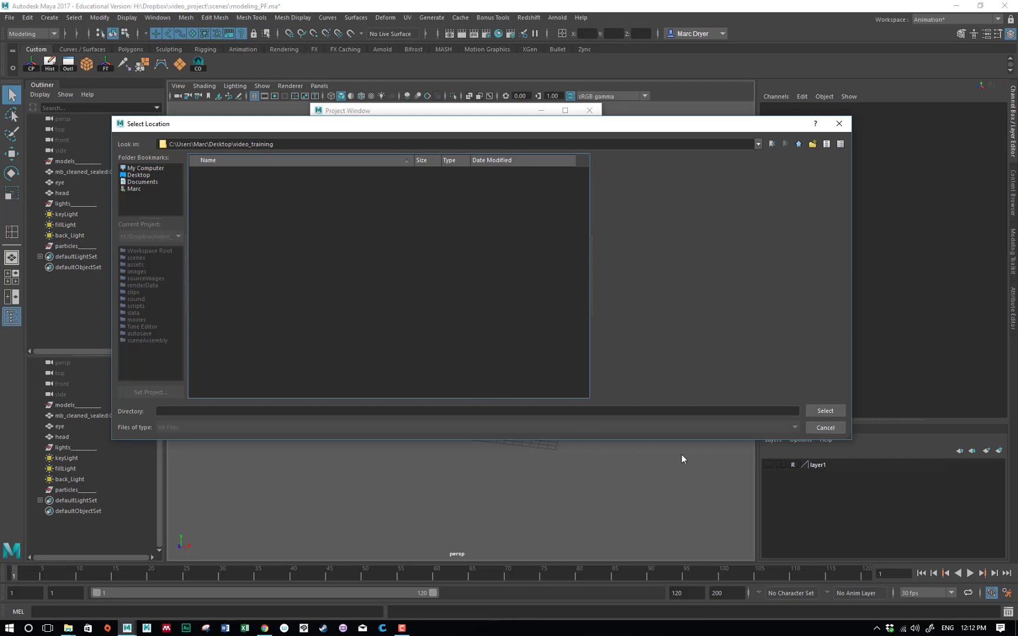
{"action": "left_click", "coordinate": [825, 410]}
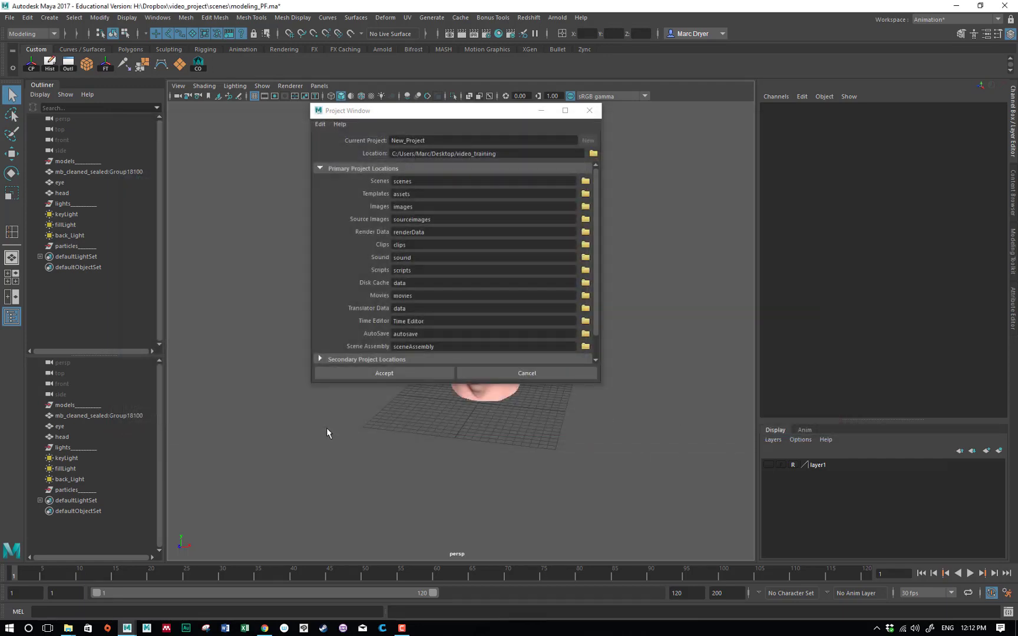
Step: Name the new project project_organization_video
{"action": "left_click_drag", "start_coordinate": [437, 141], "coordinate": [348, 145]}
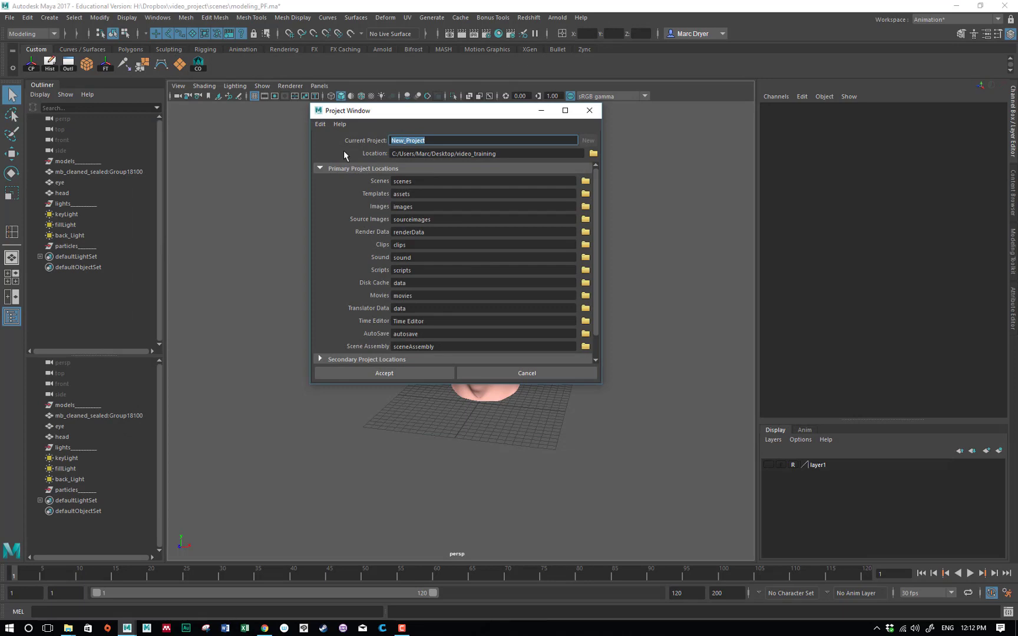
{"action": "type", "text": "project_organization_video"}
{"action": "key", "text": "Tab"}
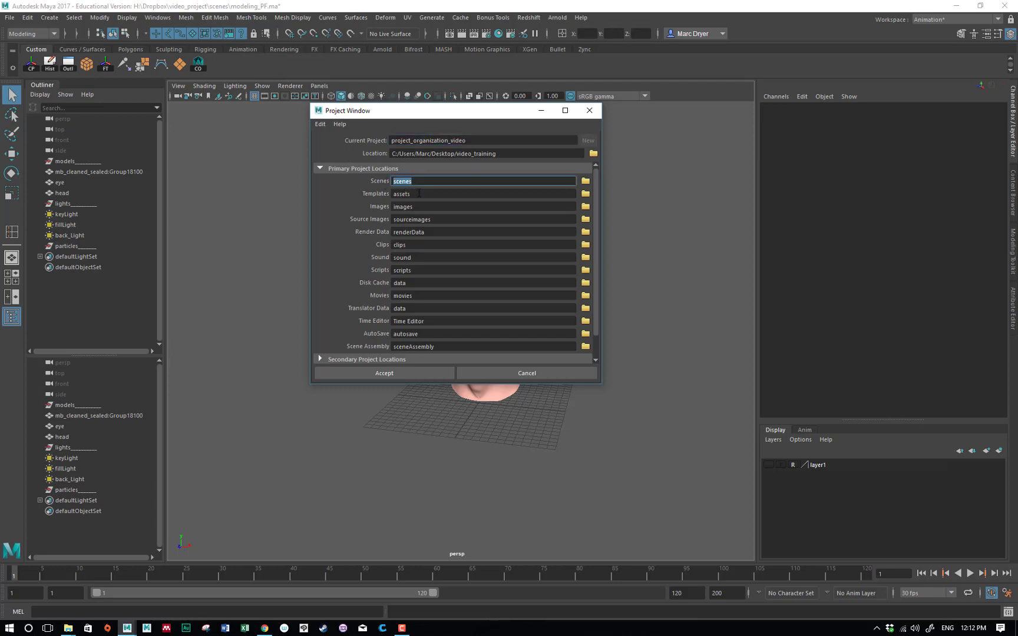
Step: Review the default folder names in the primary and secondary project locations
{"action": "key", "text": "Tab"}
{"action": "key", "text": "Tab"}
{"action": "key", "text": "Tab"}
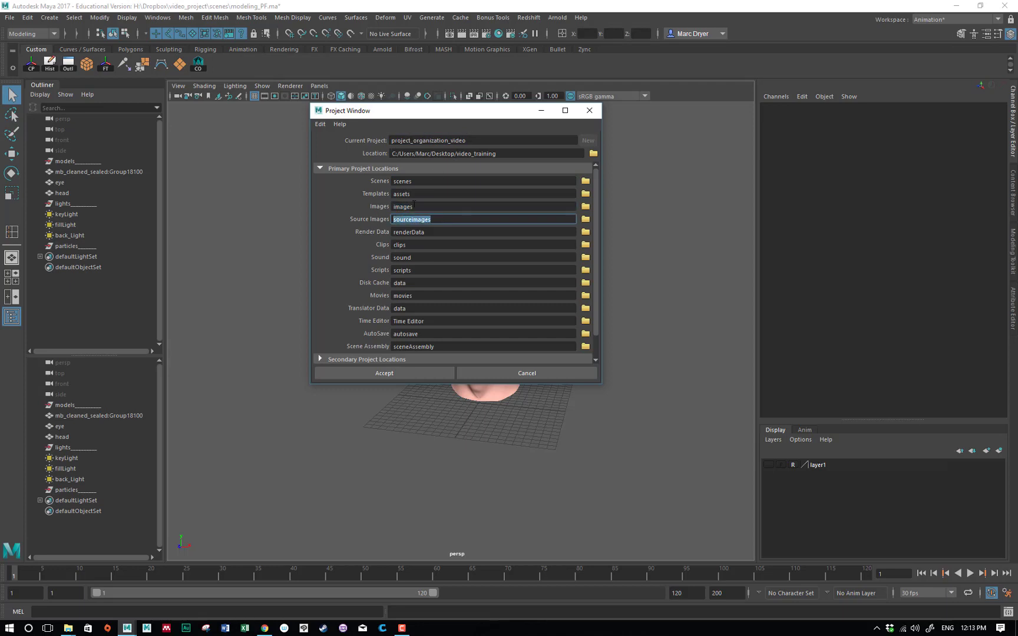
{"action": "key", "text": "Tab"}
{"action": "key", "text": "Tab"}
{"action": "key", "text": "Tab"}
{"action": "key", "text": "Tab"}
{"action": "key", "text": "Tab"}
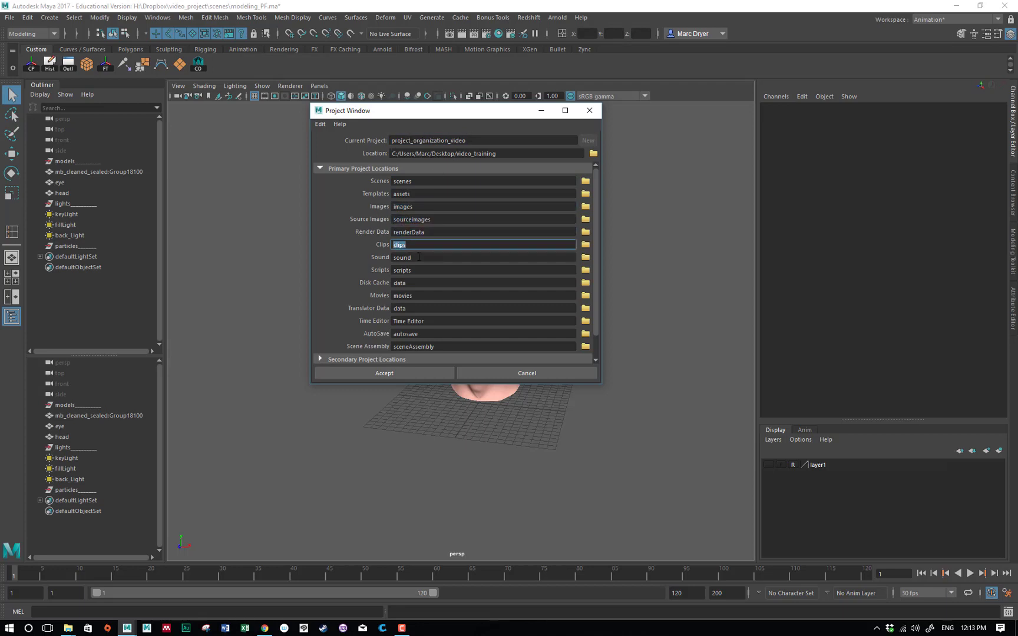
{"action": "key", "text": "Tab"}
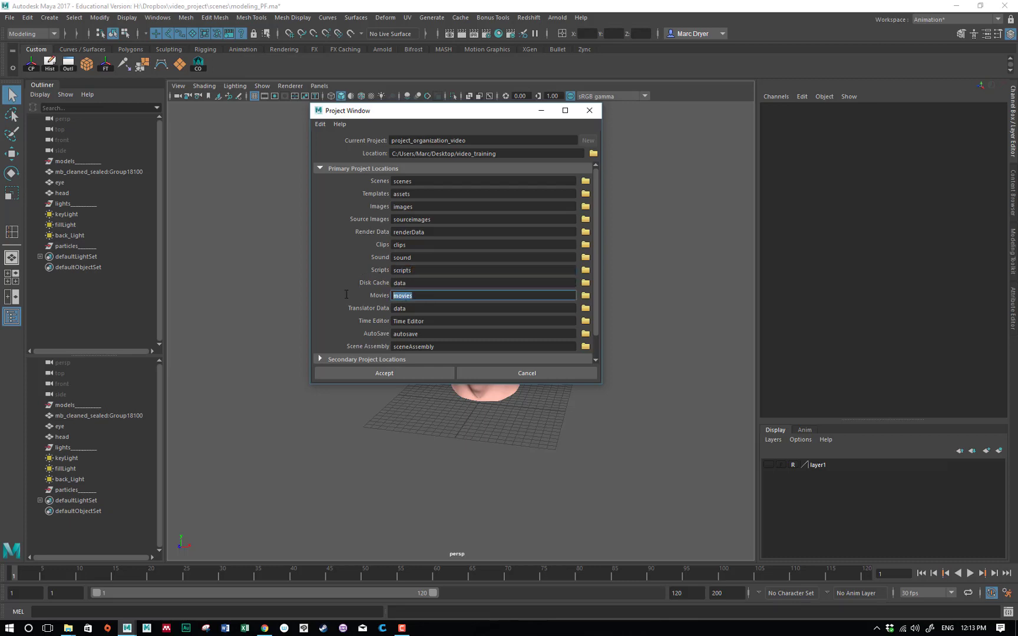
{"action": "left_click", "coordinate": [353, 355]}
{"action": "scroll", "coordinate": [354, 332], "scroll_direction": "down", "scroll_amount": 5}
{"action": "scroll", "coordinate": [430, 309], "scroll_direction": "up", "scroll_amount": 5}
{"action": "key", "text": "Tab"}
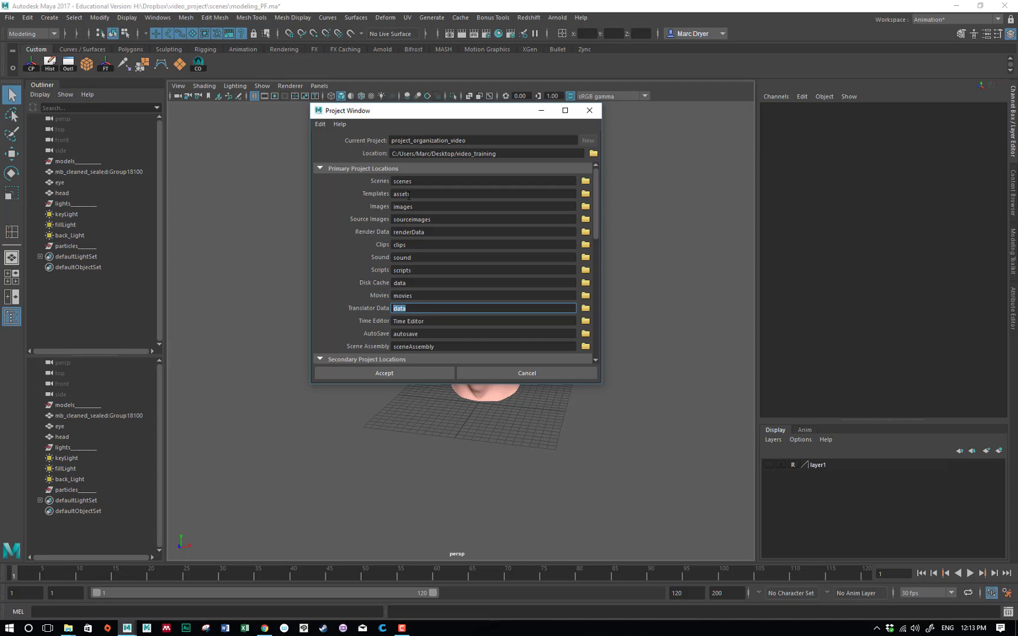
Step: Clear all default project location names and set the Scenes folder to maya
{"action": "left_click", "coordinate": [320, 124]}
{"action": "left_click", "coordinate": [336, 144]}
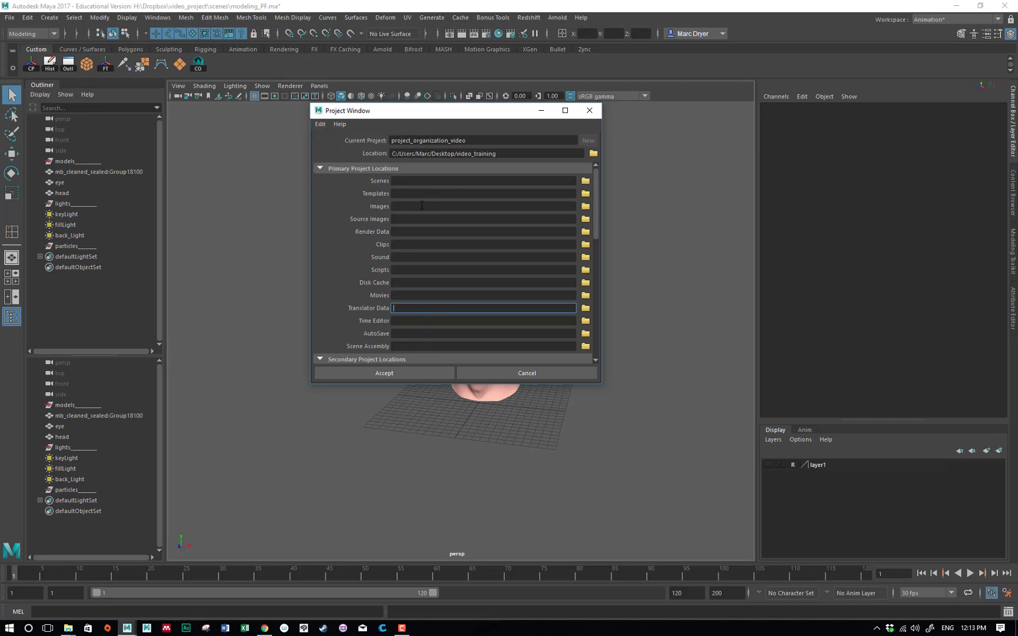
{"action": "left_click", "coordinate": [408, 181]}
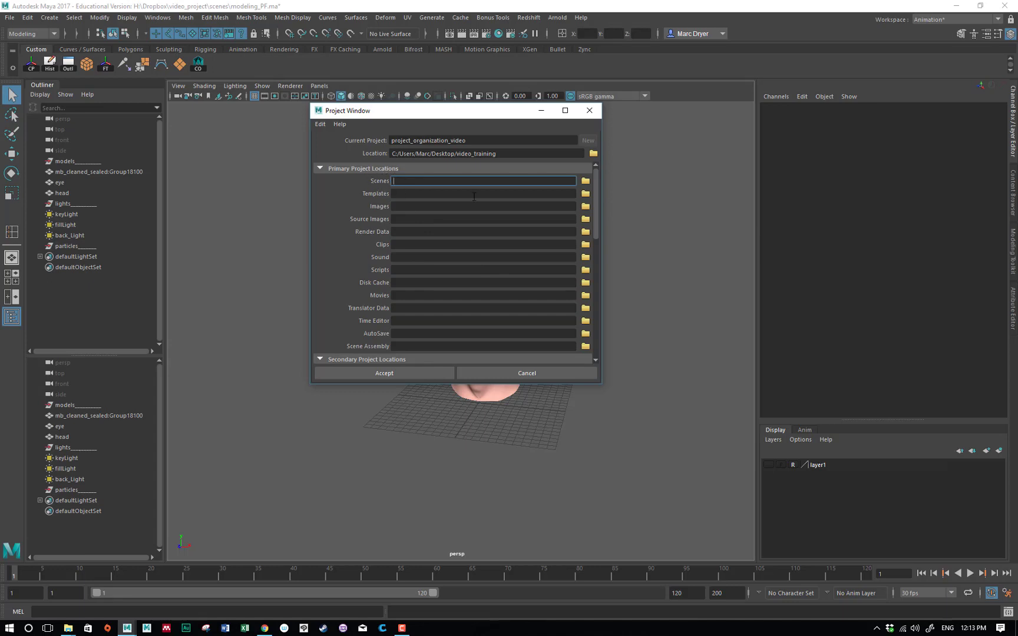
{"action": "left_click_drag", "start_coordinate": [489, 110], "coordinate": [412, 140]}
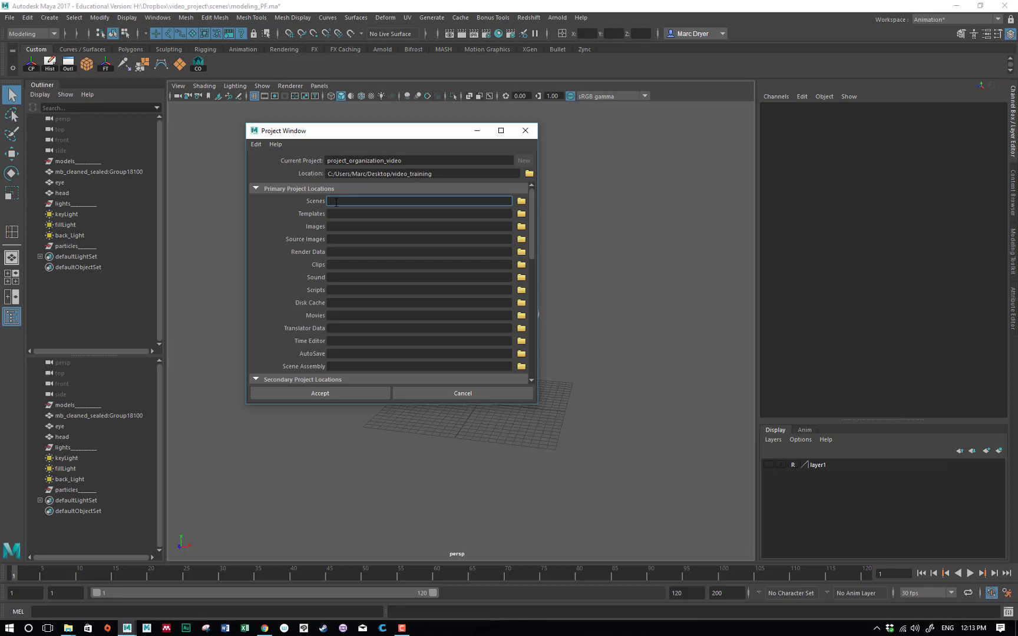
{"action": "type", "text": "maya"}
Step: Set the Images folder to renders and the Source Images folder to tex
{"action": "left_click", "coordinate": [341, 228]}
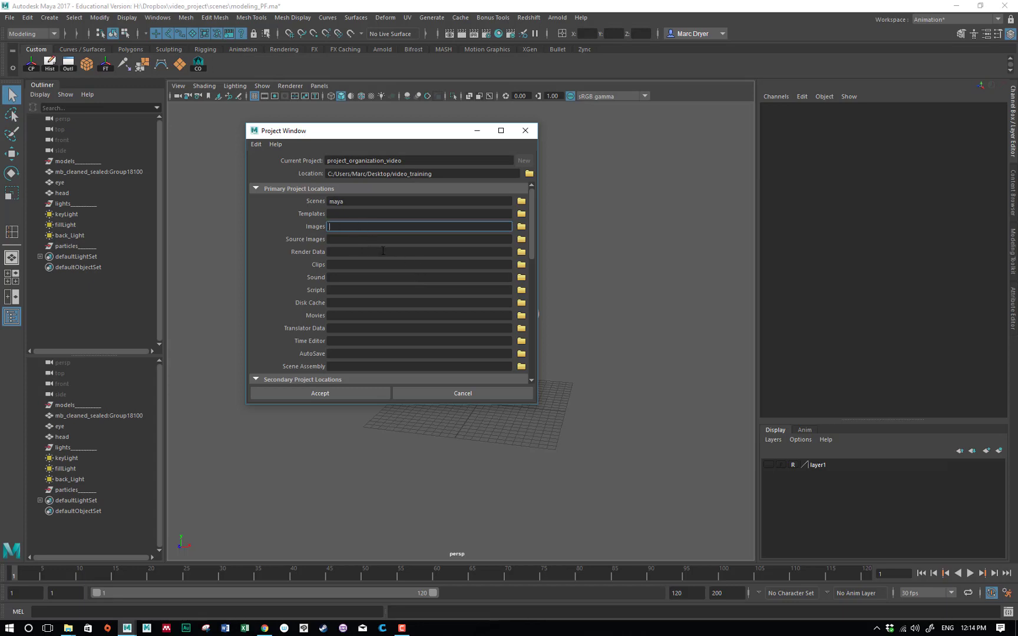
{"action": "type", "text": "renders"}
{"action": "left_click", "coordinate": [339, 241]}
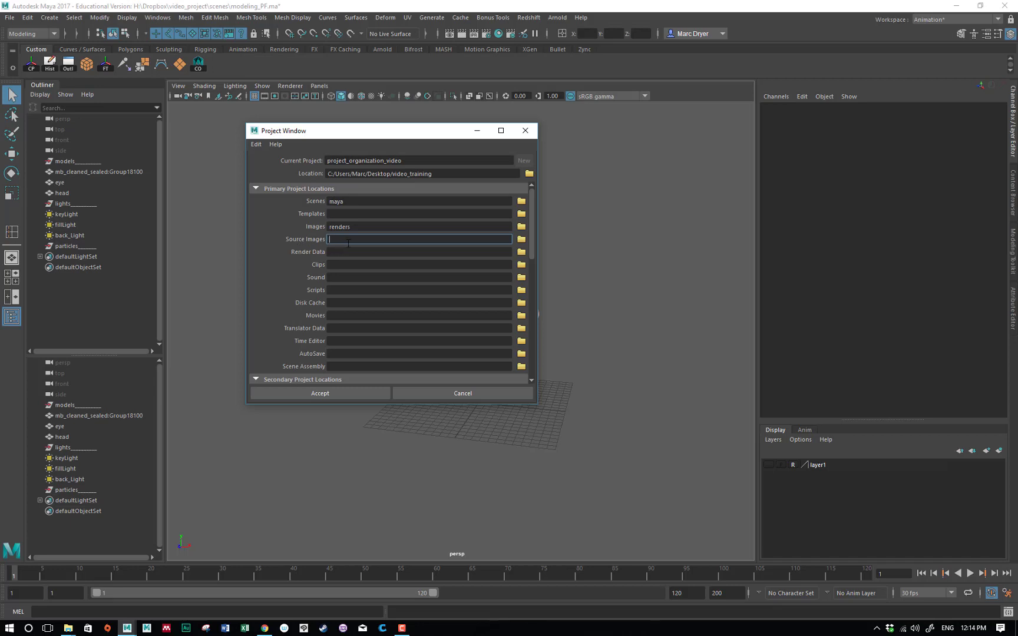
{"action": "type", "text": "tex"}
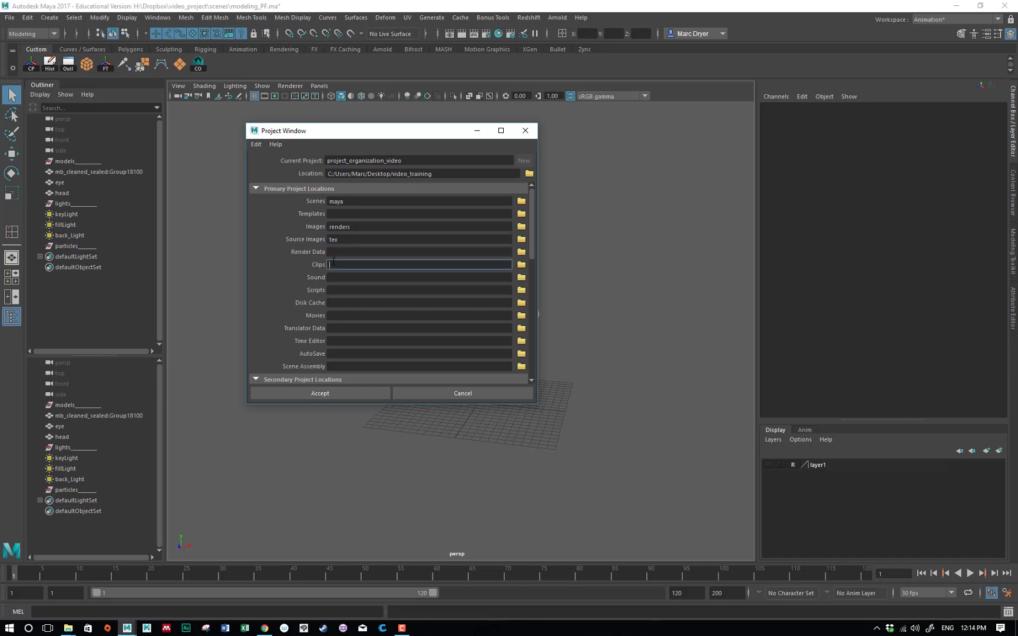
Step: Accept the new project's settings, leaving all remaining locations blank
{"action": "key", "text": "Tab"}
{"action": "left_click", "coordinate": [337, 328]}
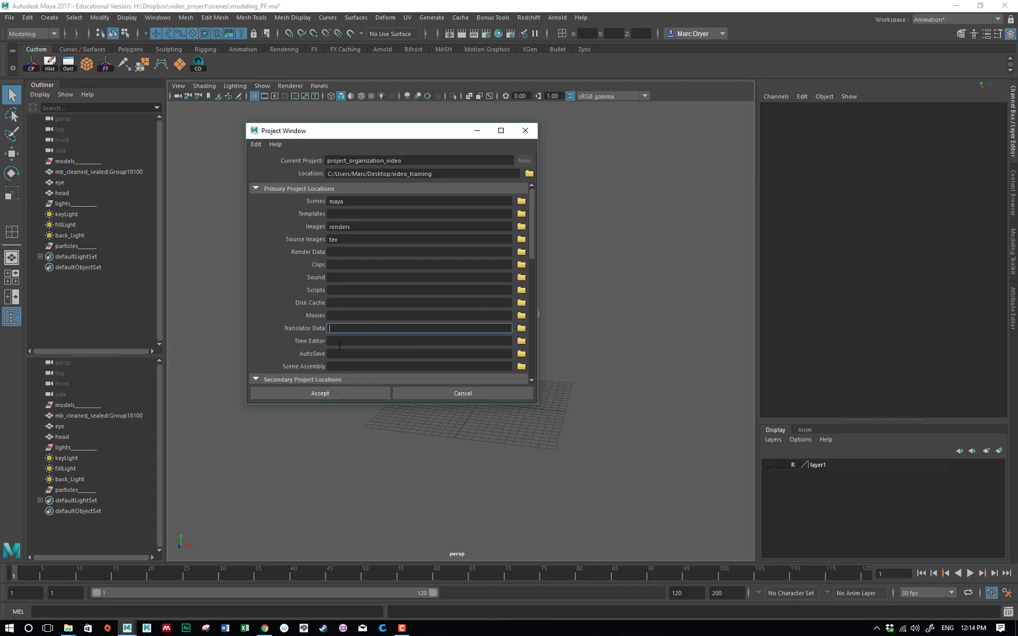
{"action": "left_click", "coordinate": [337, 303]}
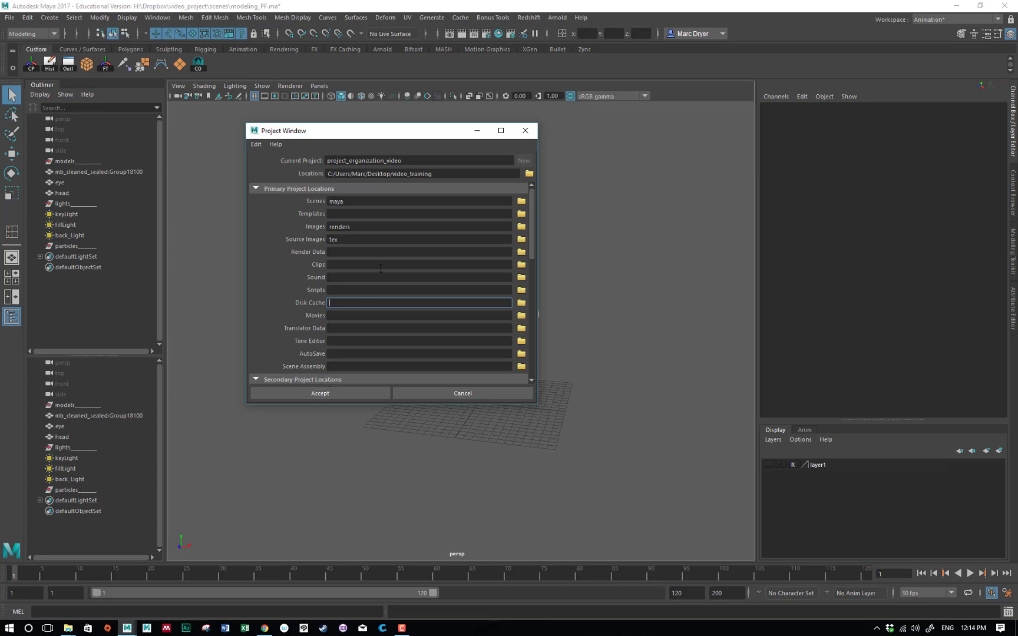
{"action": "left_click", "coordinate": [362, 239]}
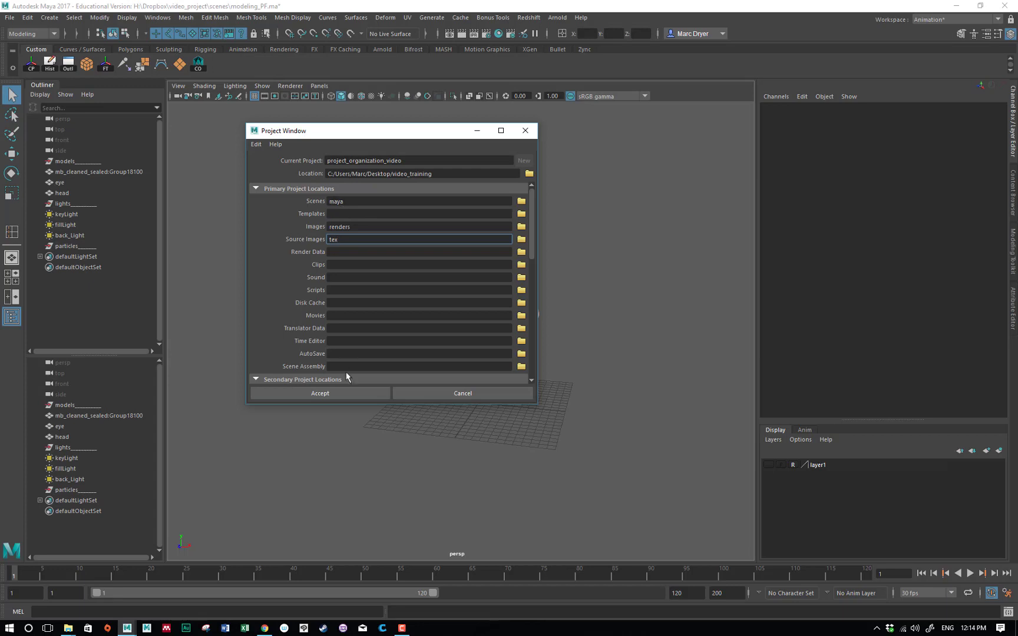
{"action": "left_click", "coordinate": [343, 393]}
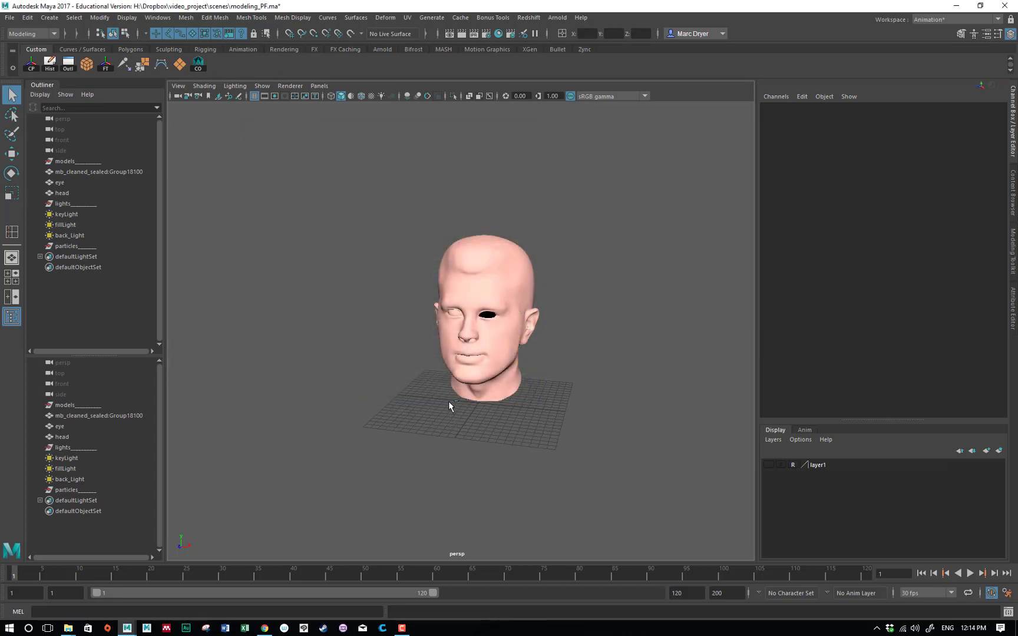
Step: Start saving the scene as a new file in the project's maya folder, with Maya ASCII as the file type
{"action": "key", "text": "ctrl+shift+s"}
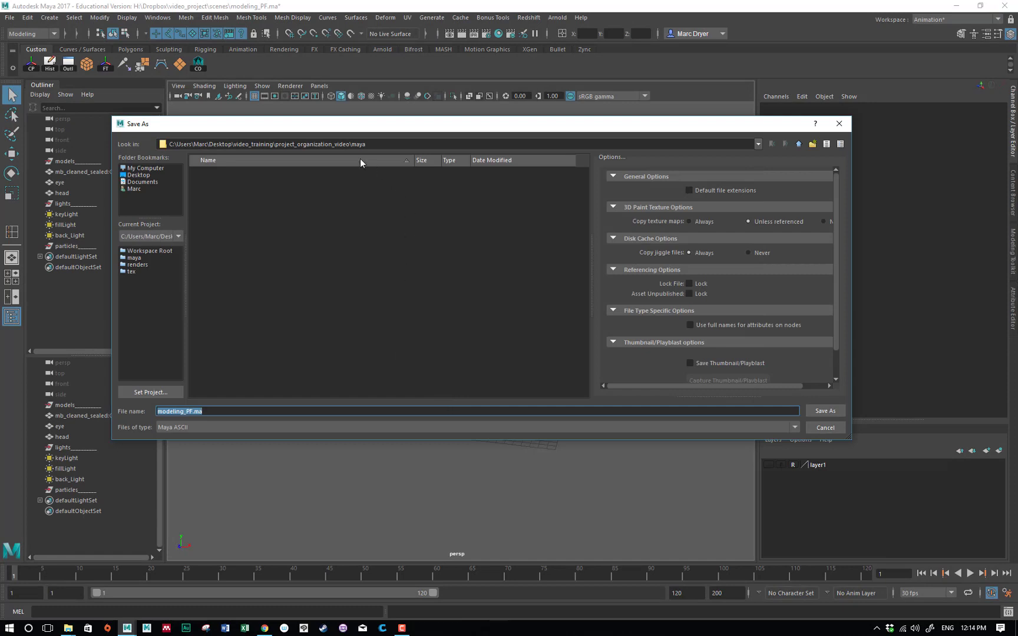
{"action": "double_click", "coordinate": [353, 144]}
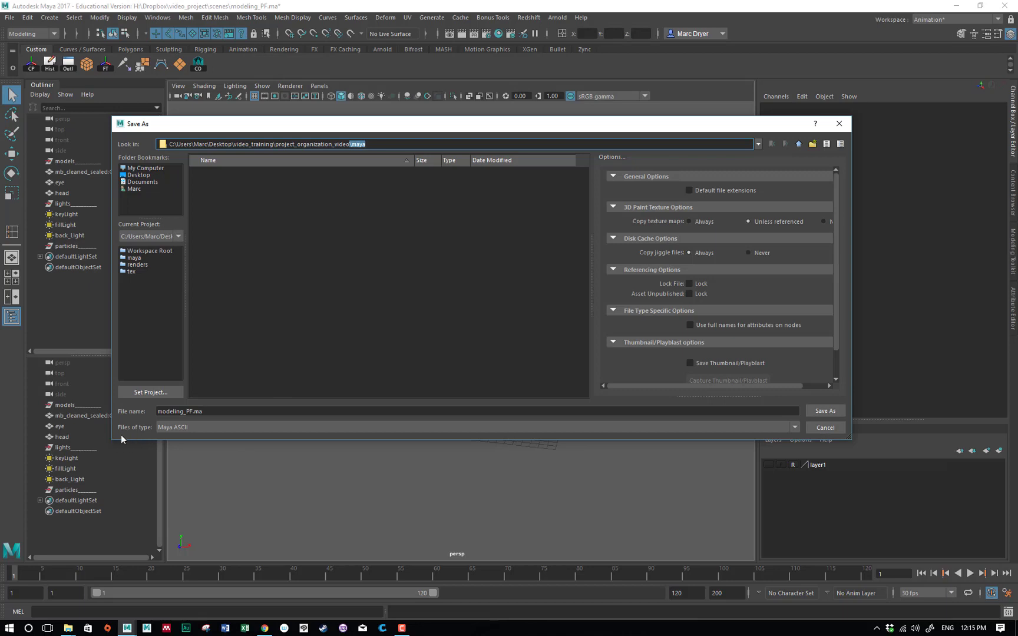
{"action": "left_click", "coordinate": [184, 428]}
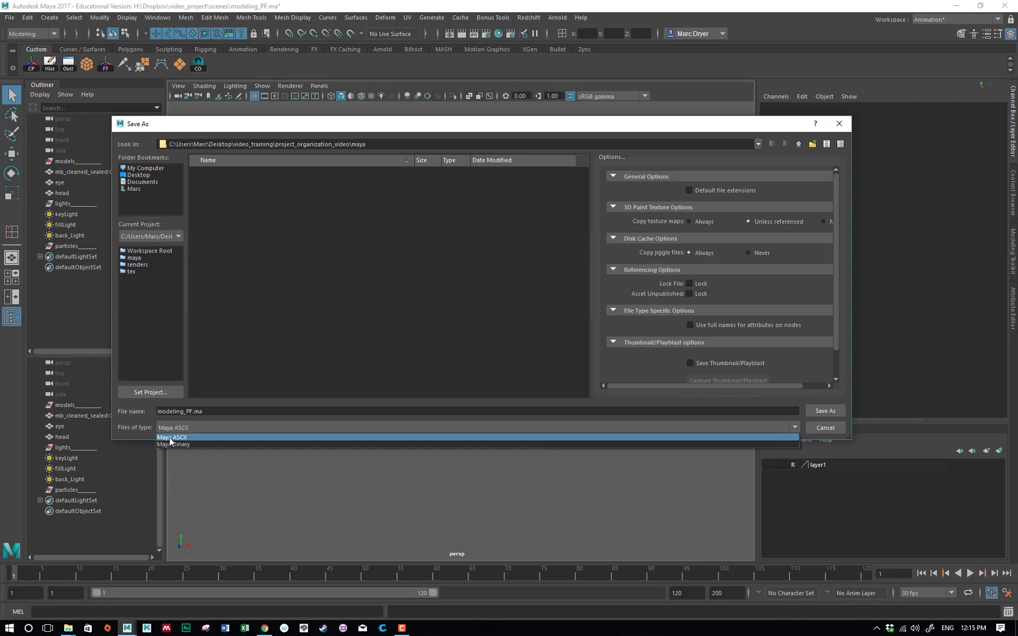
{"action": "left_click", "coordinate": [171, 439]}
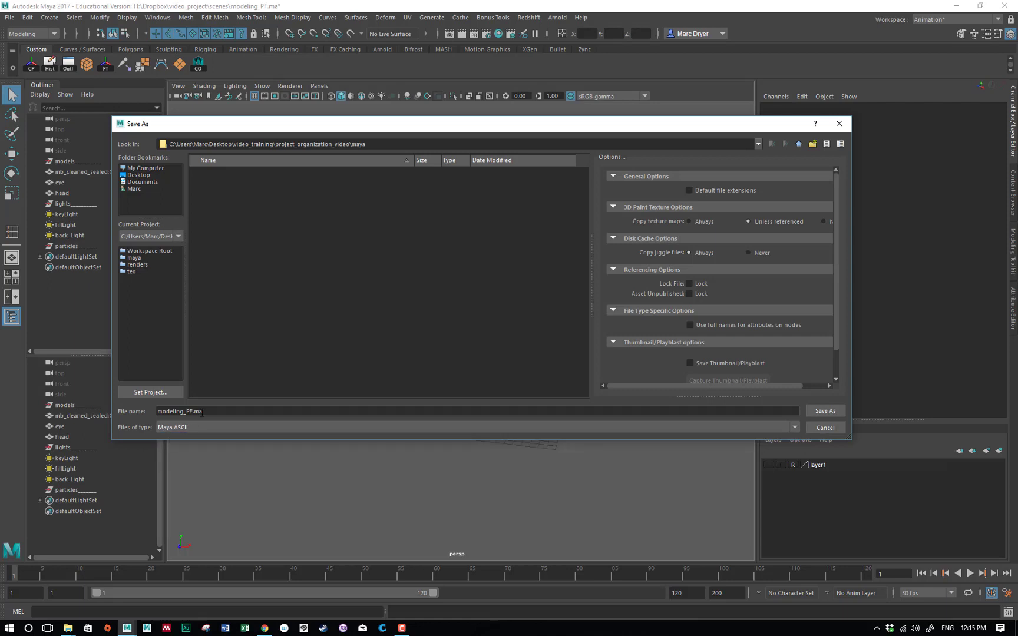
Step: Switch the file type to Maya Binary to check the file extension, and return it to Maya ASCII
{"action": "left_click", "coordinate": [170, 427]}
{"action": "left_click", "coordinate": [189, 449]}
{"action": "left_click", "coordinate": [202, 411]}
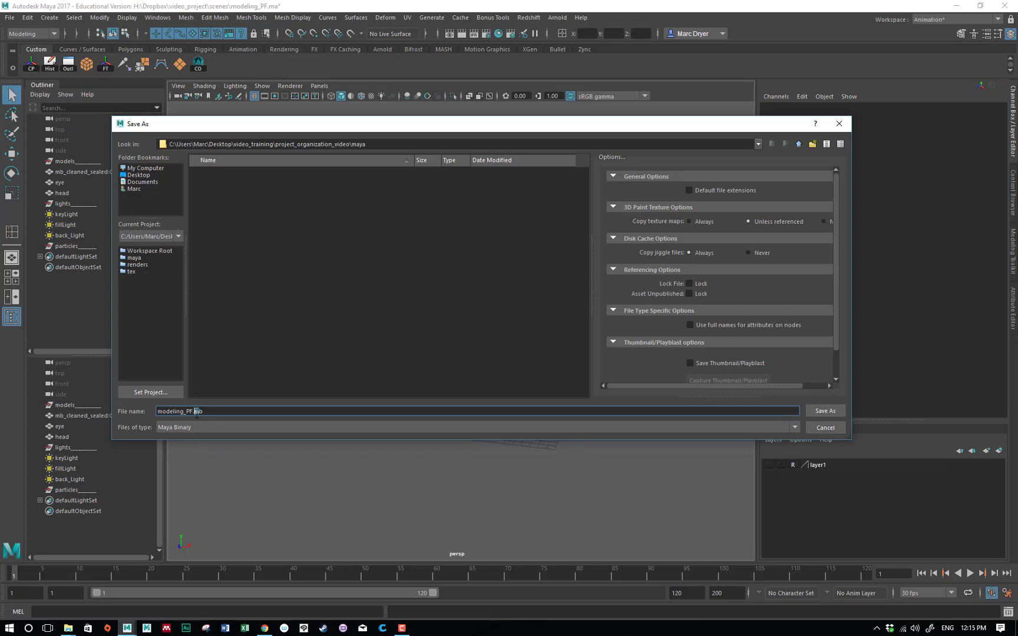
{"action": "left_click", "coordinate": [193, 429]}
{"action": "left_click", "coordinate": [193, 435]}
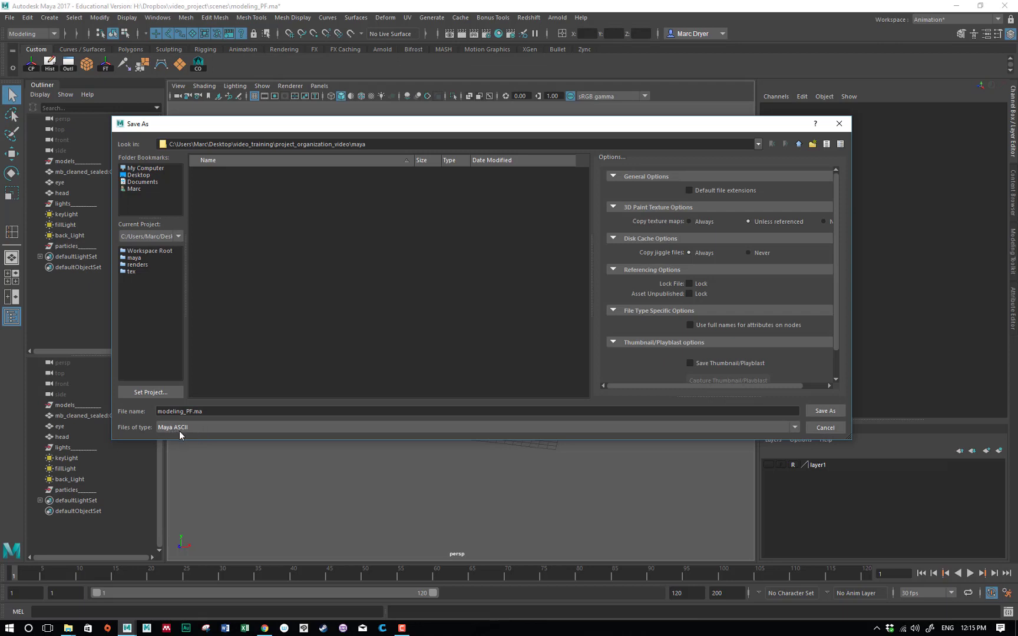
Step: Save the scene as modeling_PF.ma in the project's maya folder
{"action": "left_click_drag", "start_coordinate": [202, 411], "coordinate": [155, 413]}
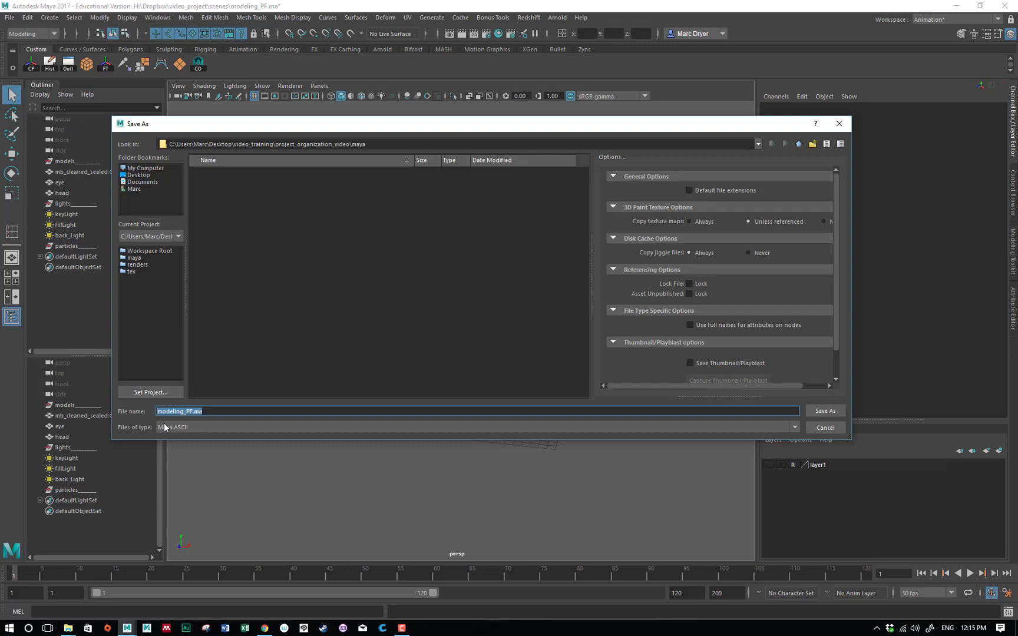
{"action": "left_click_drag", "start_coordinate": [204, 411], "coordinate": [195, 411]}
{"action": "left_click", "coordinate": [824, 415]}
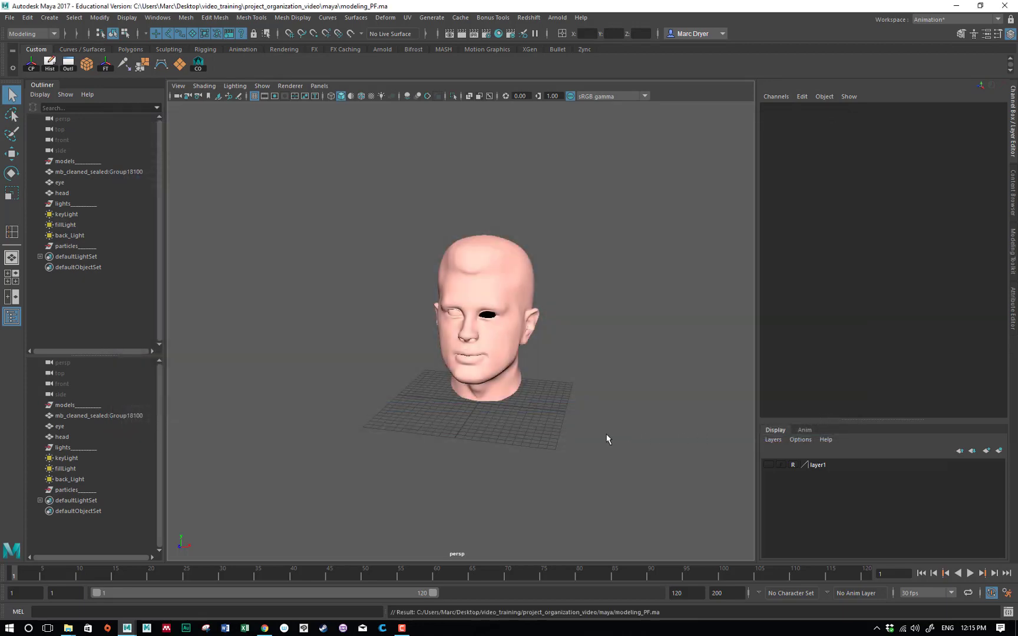
Step: Switch to File Explorer and examine the maya, renders and tex folders inside project_organization_video
{"action": "key", "text": "alt+Tab"}
{"action": "key", "text": "Tab"}
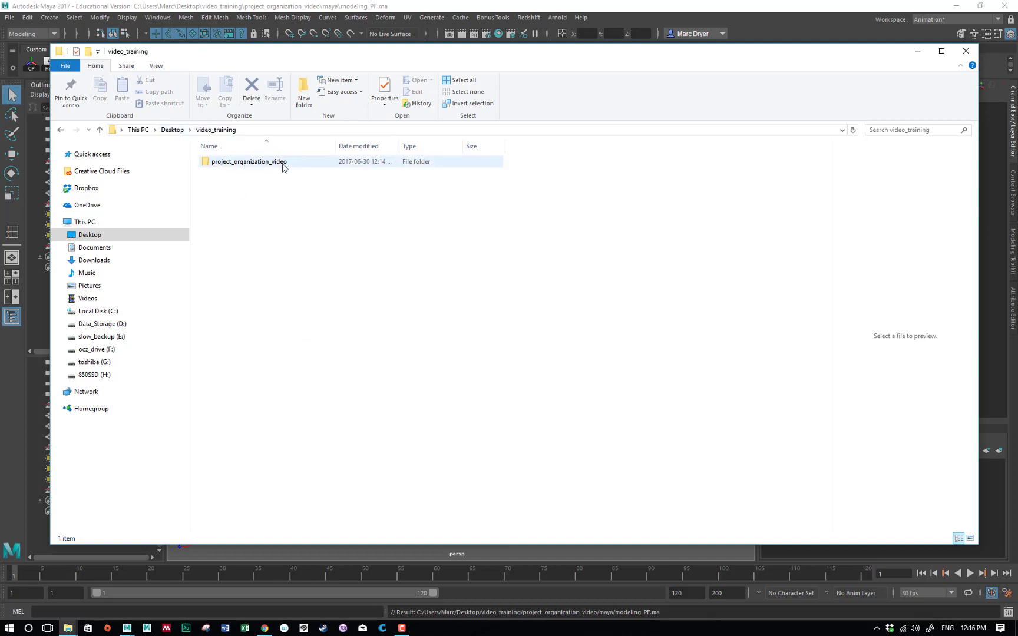
{"action": "double_click", "coordinate": [252, 166]}
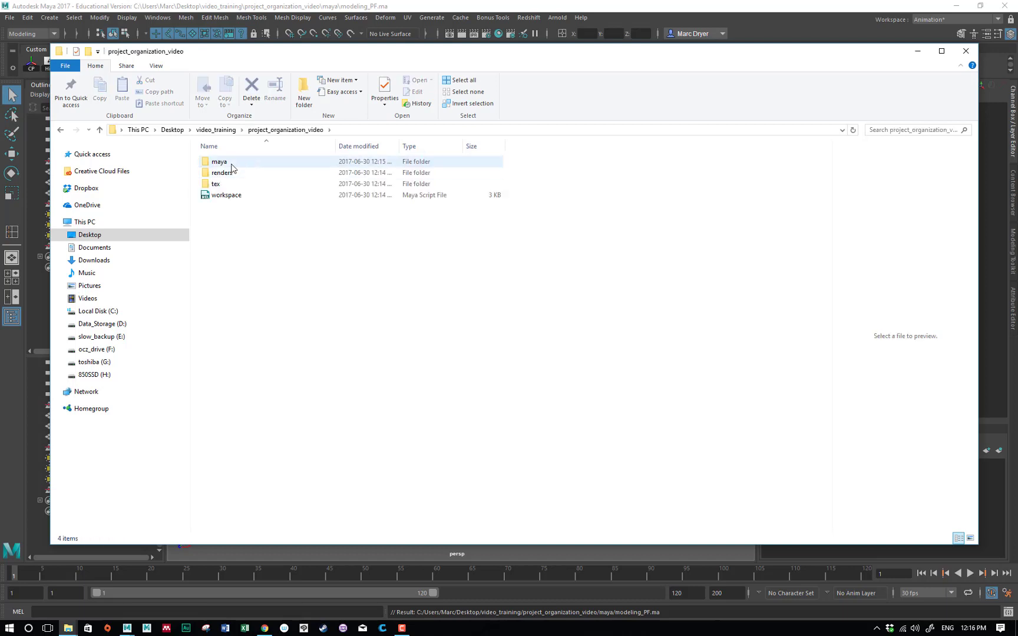
{"action": "left_click", "coordinate": [219, 185]}
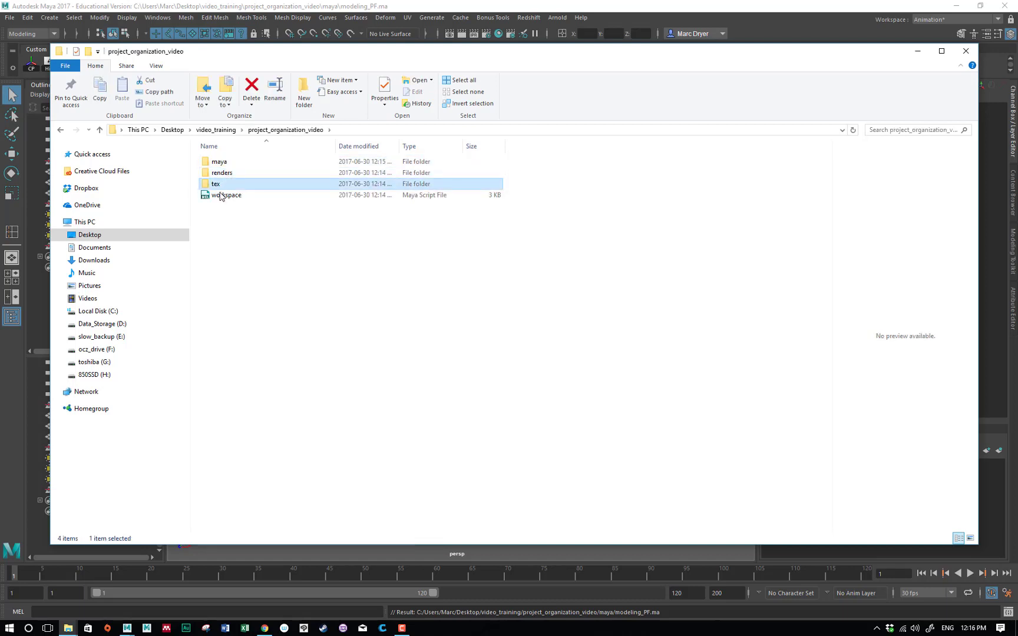
{"action": "double_click", "coordinate": [219, 162]}
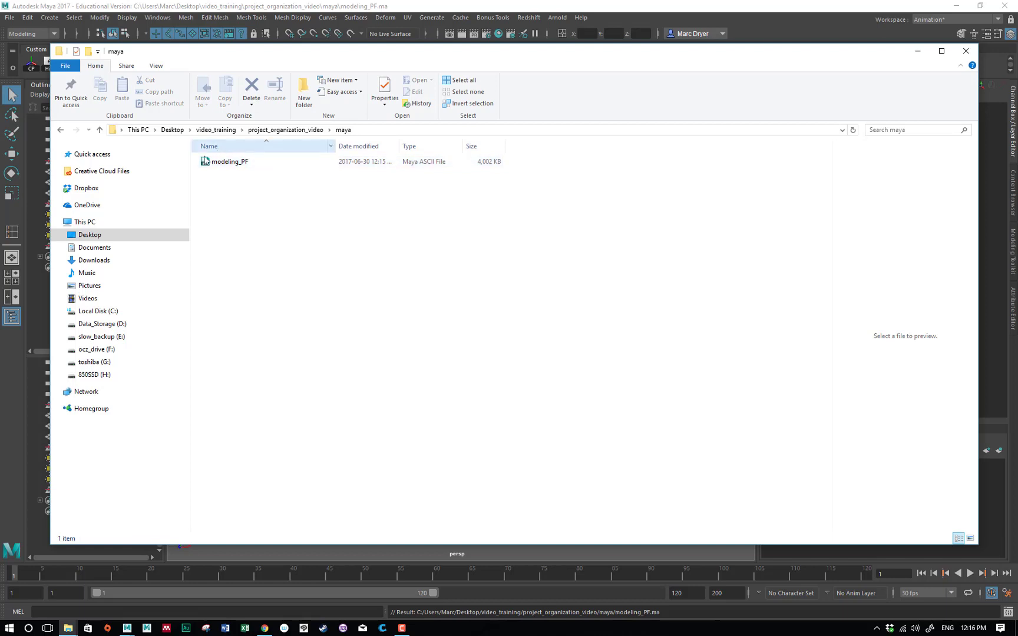
{"action": "left_click", "coordinate": [277, 129]}
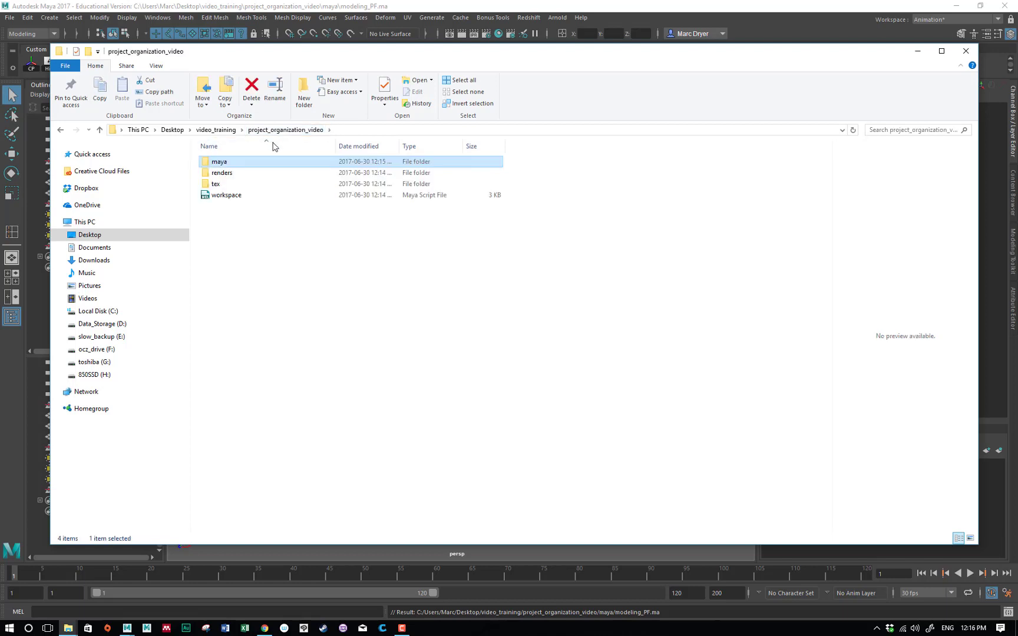
{"action": "double_click", "coordinate": [230, 174]}
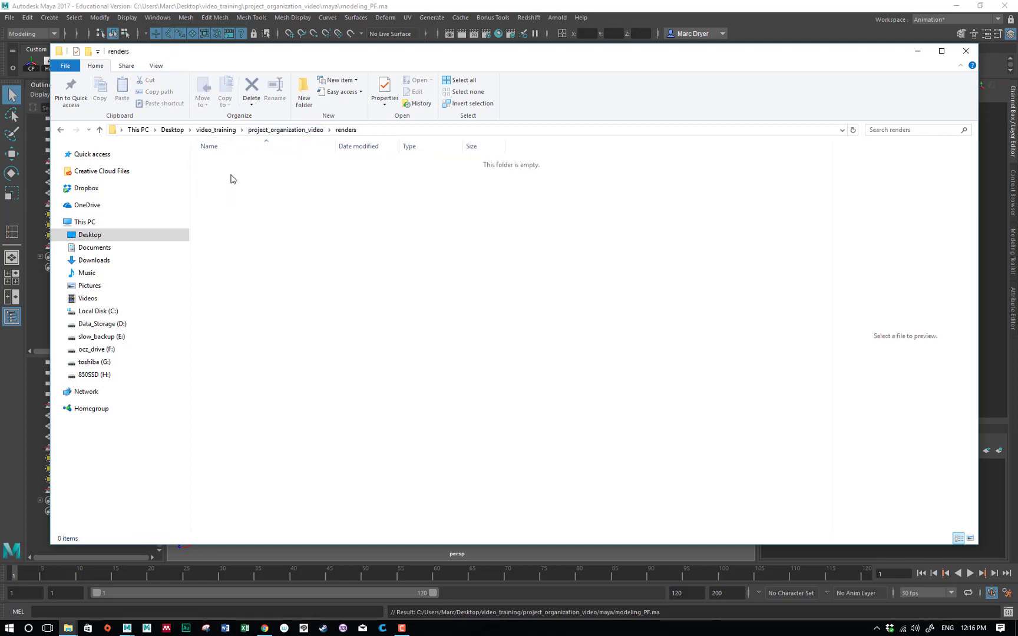
{"action": "left_click", "coordinate": [286, 129]}
{"action": "double_click", "coordinate": [230, 185]}
{"action": "left_click", "coordinate": [279, 129]}
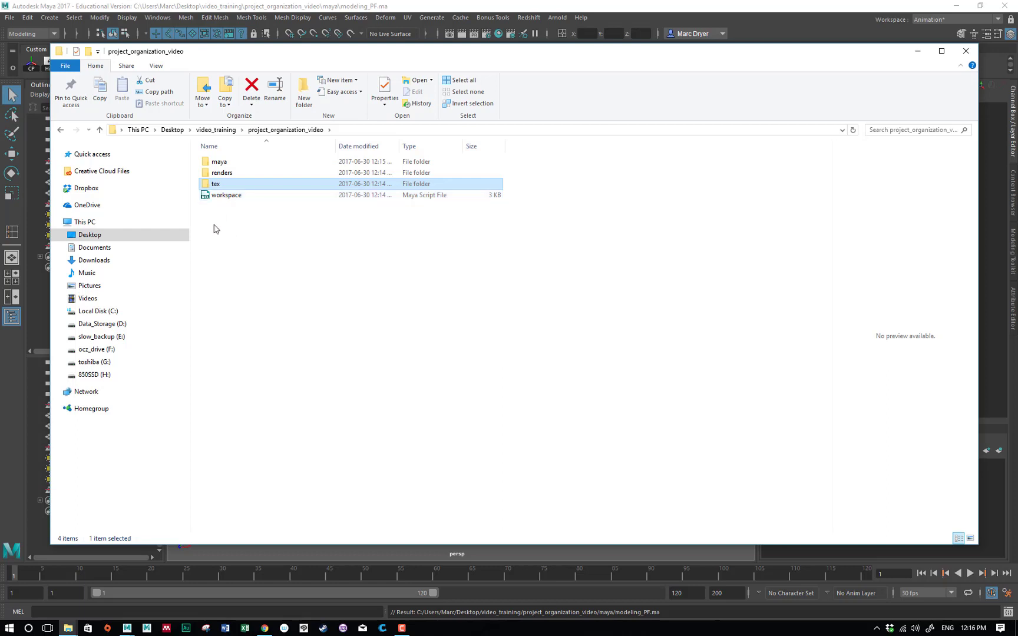
Step: Open the project's workspace script file in Notepad to view its folder definitions
{"action": "left_click", "coordinate": [229, 196]}
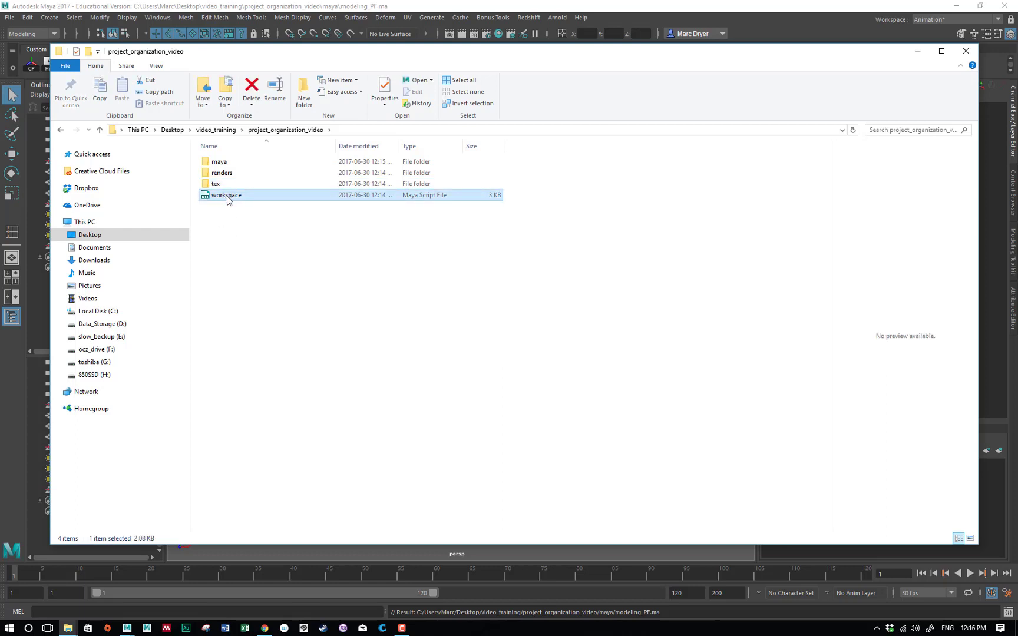
{"action": "right_click", "coordinate": [228, 198]}
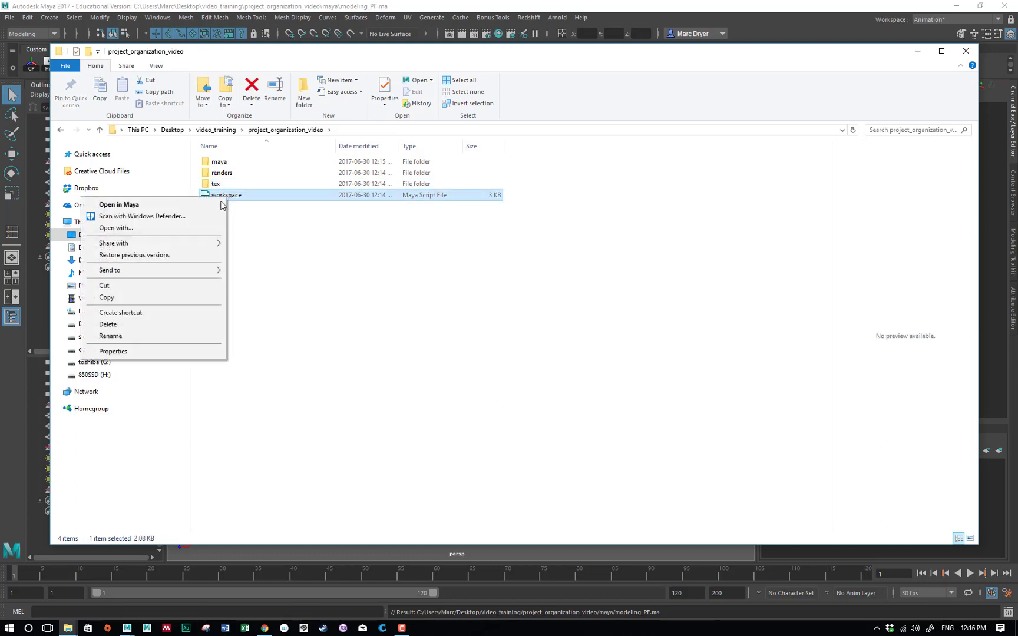
{"action": "left_click", "coordinate": [212, 228]}
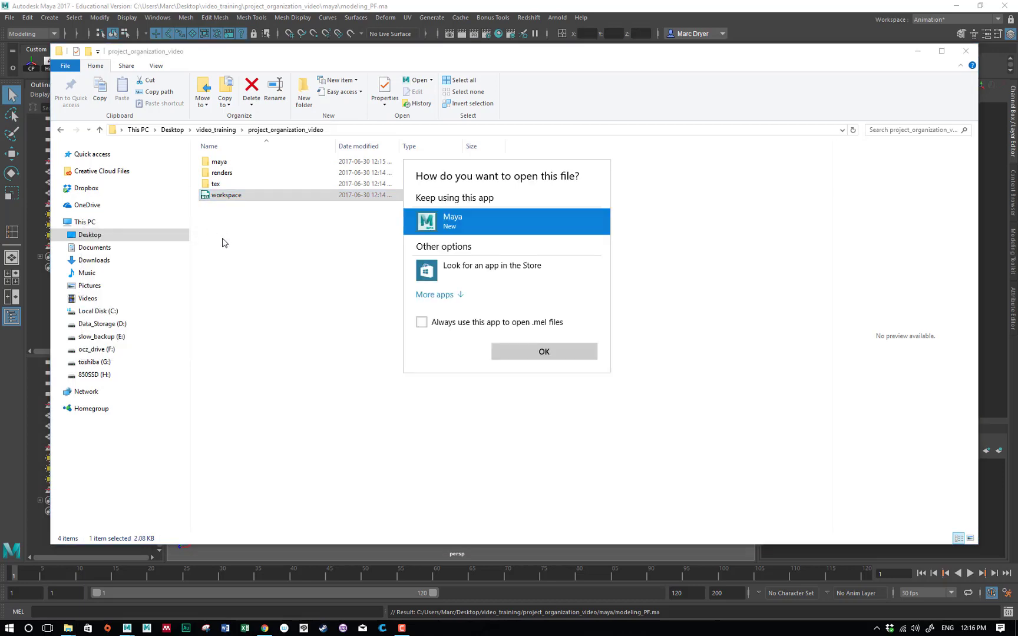
{"action": "left_click", "coordinate": [449, 295]}
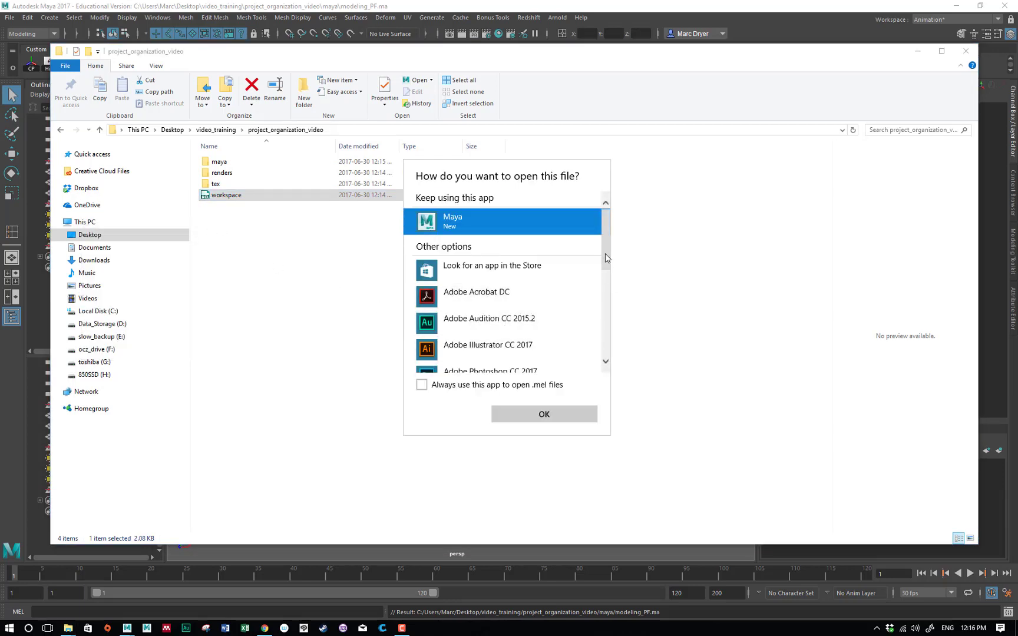
{"action": "left_click_drag", "start_coordinate": [605, 254], "coordinate": [615, 335]}
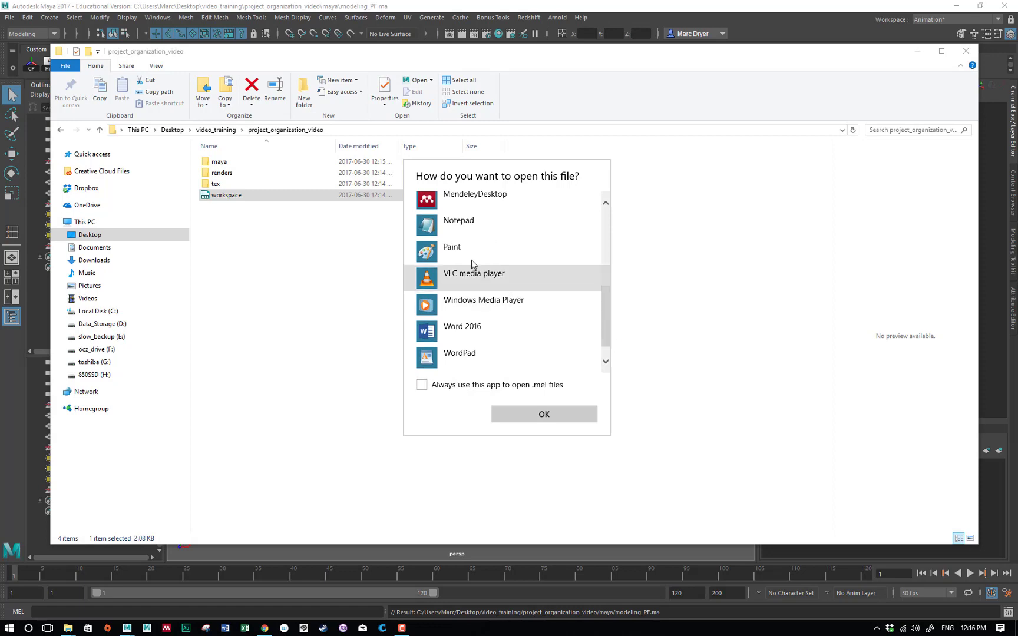
{"action": "double_click", "coordinate": [461, 234]}
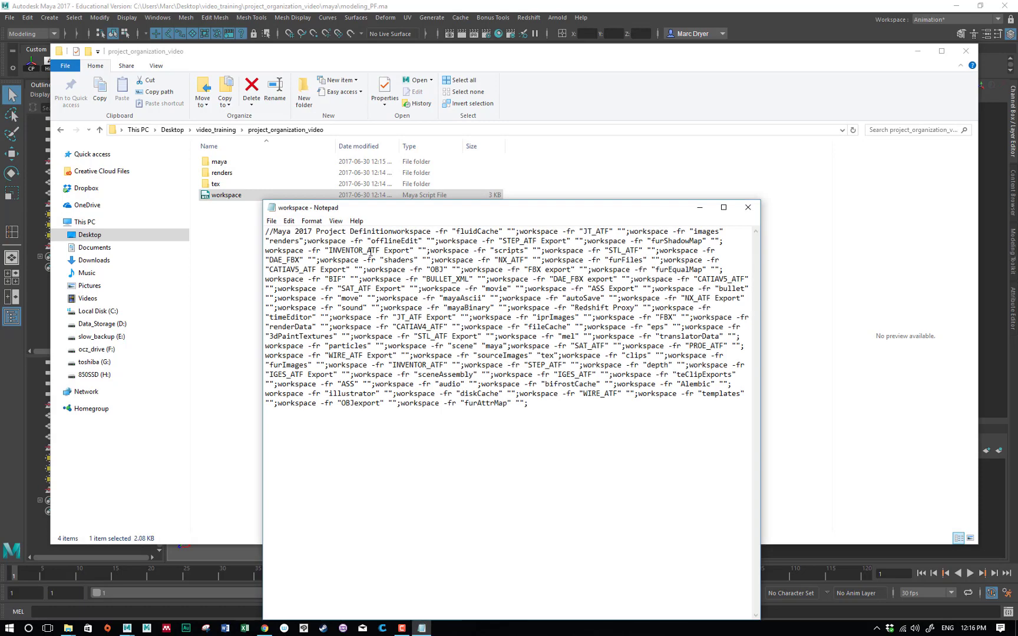
Step: Turn off word wrap for the workspace file and highlight its Maya 2017 Project Definition header
{"action": "left_click_drag", "start_coordinate": [417, 212], "coordinate": [395, 173]}
{"action": "left_click", "coordinate": [289, 182]}
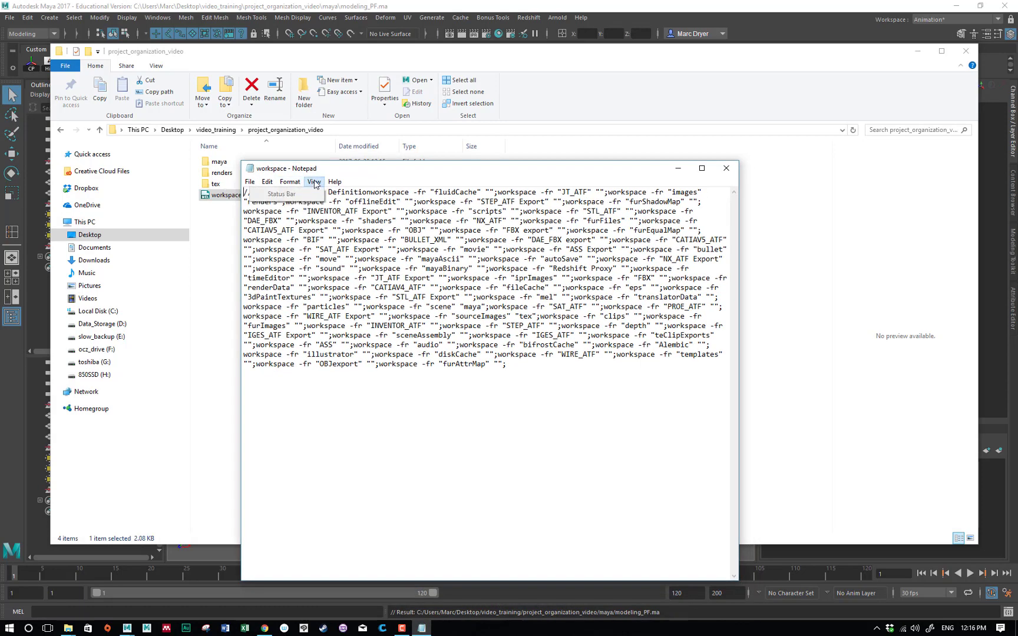
{"action": "left_click", "coordinate": [265, 193]}
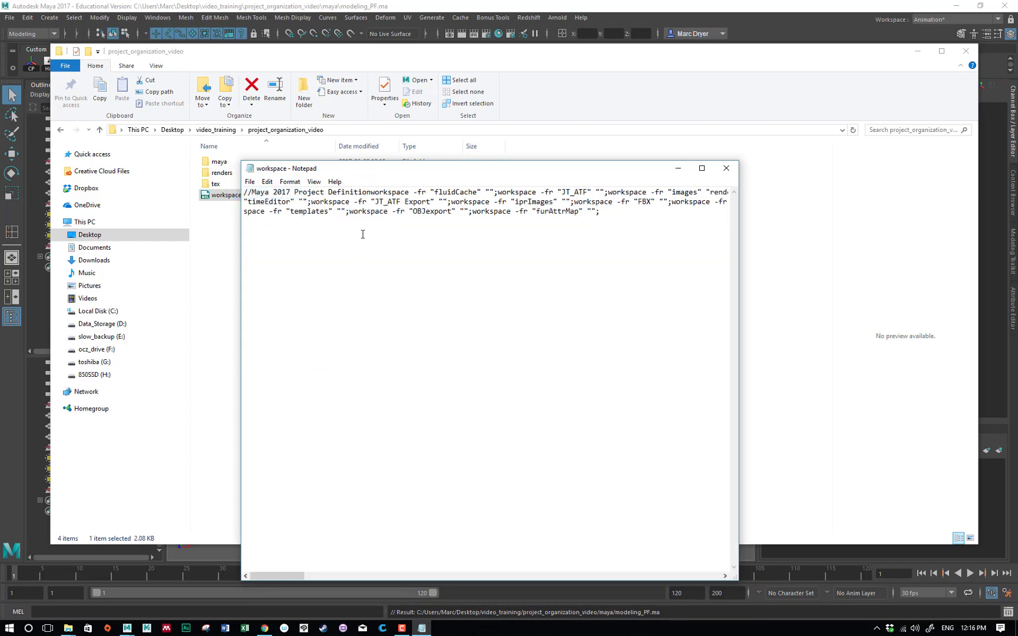
{"action": "left_click_drag", "start_coordinate": [252, 194], "coordinate": [371, 194]}
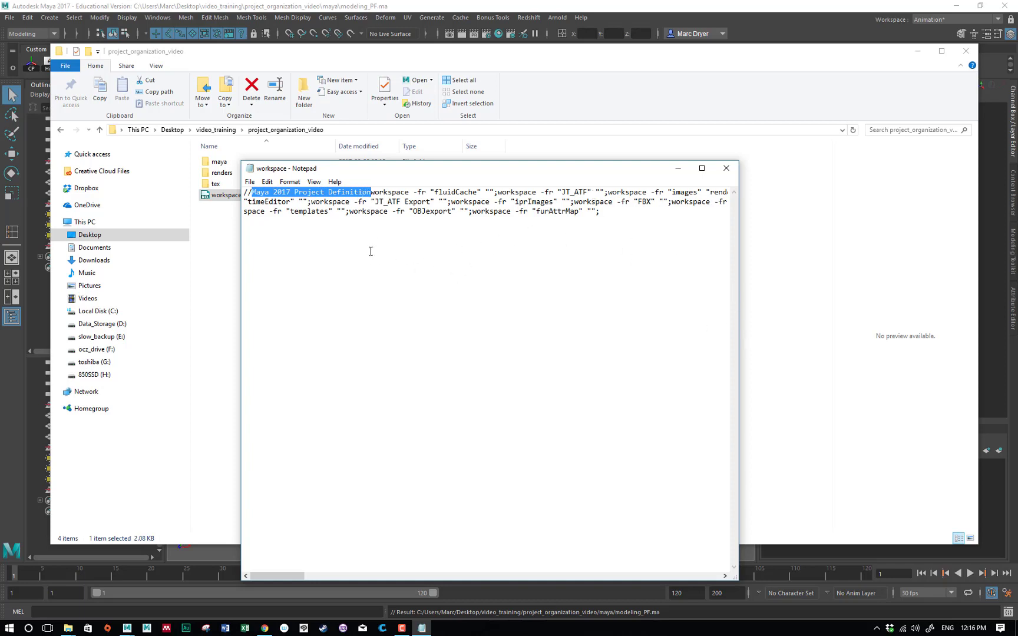
Step: Widen and reposition the Notepad window to fit more of each workspace definition line
{"action": "left_click_drag", "start_coordinate": [738, 580], "coordinate": [959, 566]}
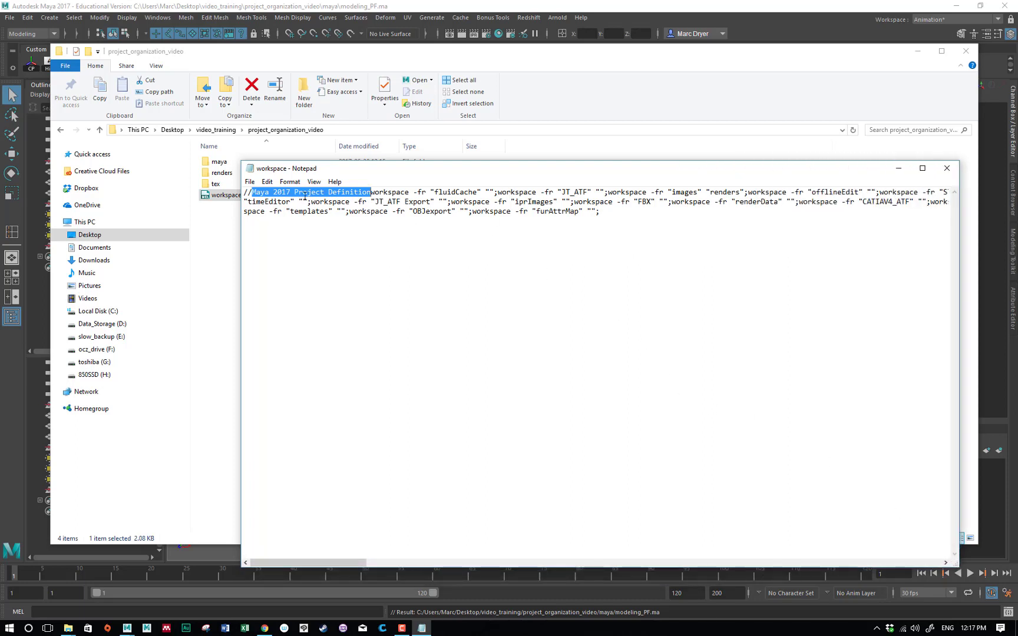
{"action": "left_click", "coordinate": [291, 181]}
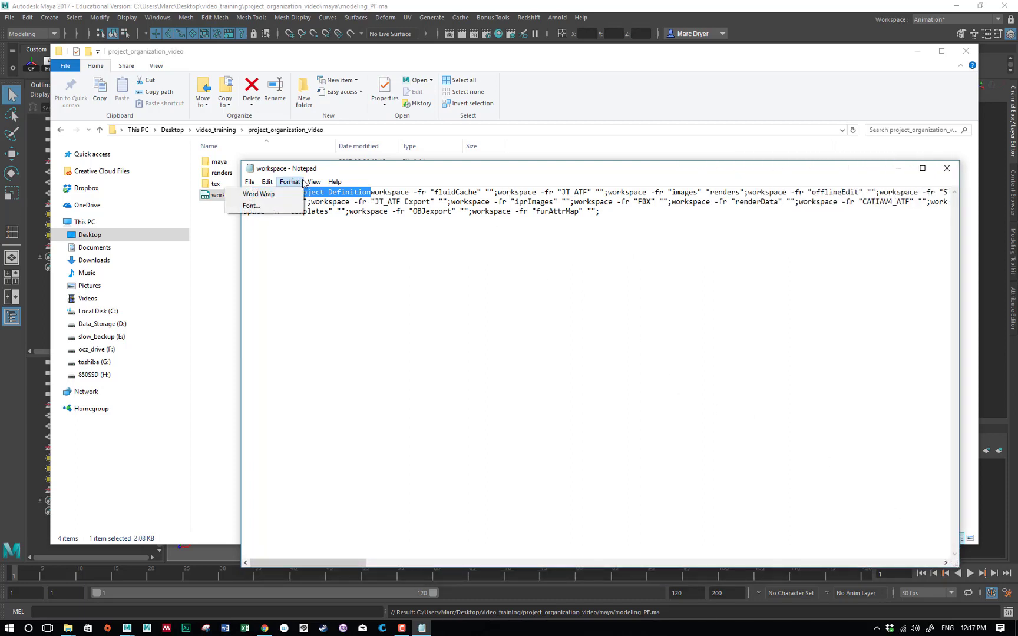
{"action": "mouse_move", "coordinate": [270, 184]}
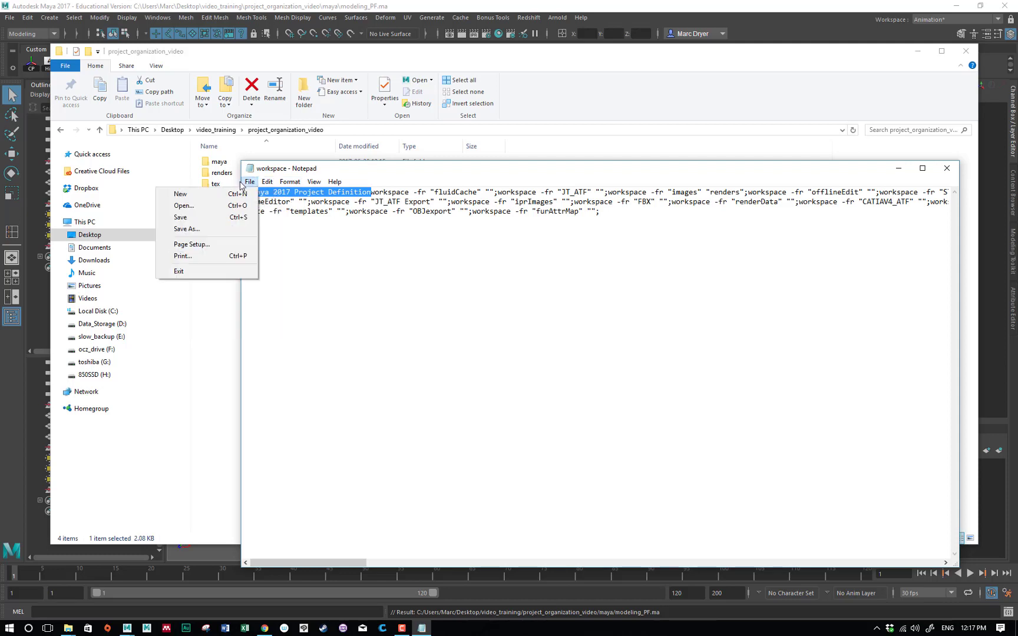
{"action": "left_click", "coordinate": [553, 342]}
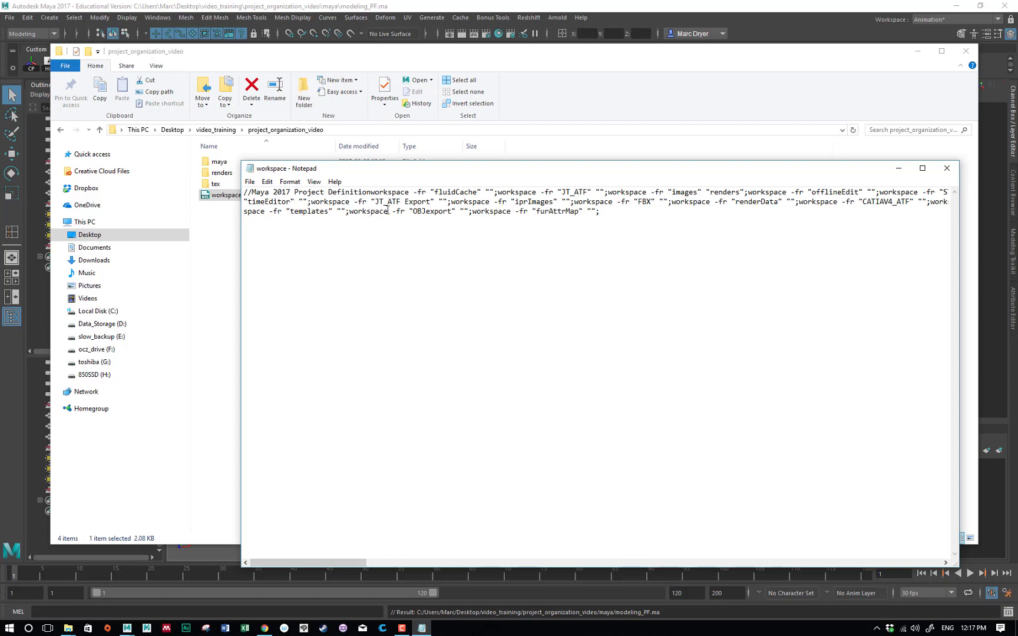
{"action": "left_click_drag", "start_coordinate": [454, 170], "coordinate": [315, 113]}
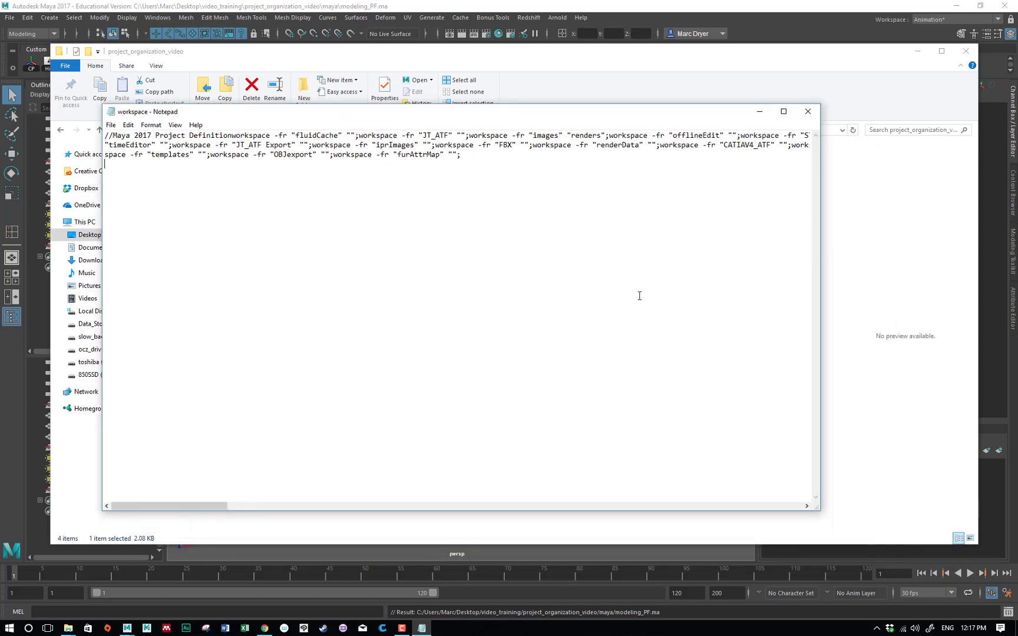
{"action": "left_click_drag", "start_coordinate": [819, 509], "coordinate": [898, 509]}
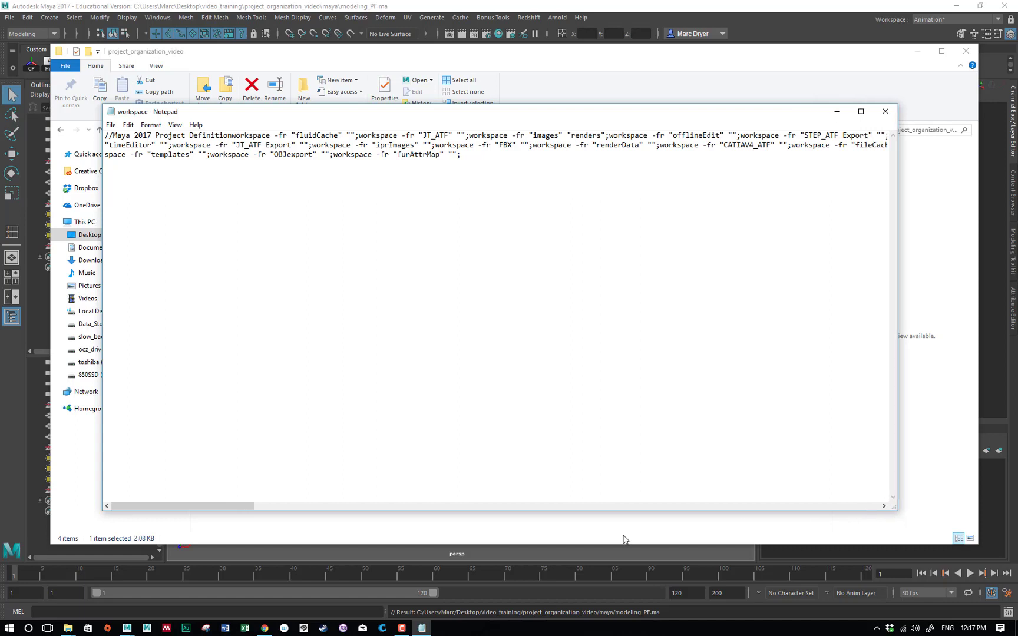
Step: Examine the sourceImages definition in the workspace file and the tex folder name assigned to it
{"action": "left_click_drag", "start_coordinate": [238, 506], "coordinate": [573, 486]}
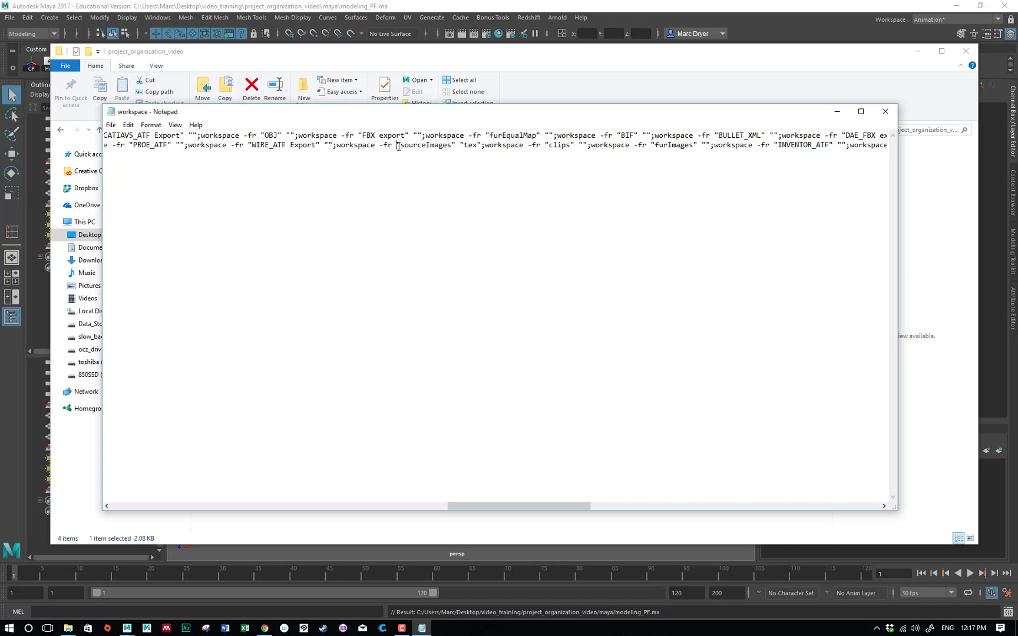
{"action": "left_click_drag", "start_coordinate": [412, 147], "coordinate": [453, 148]}
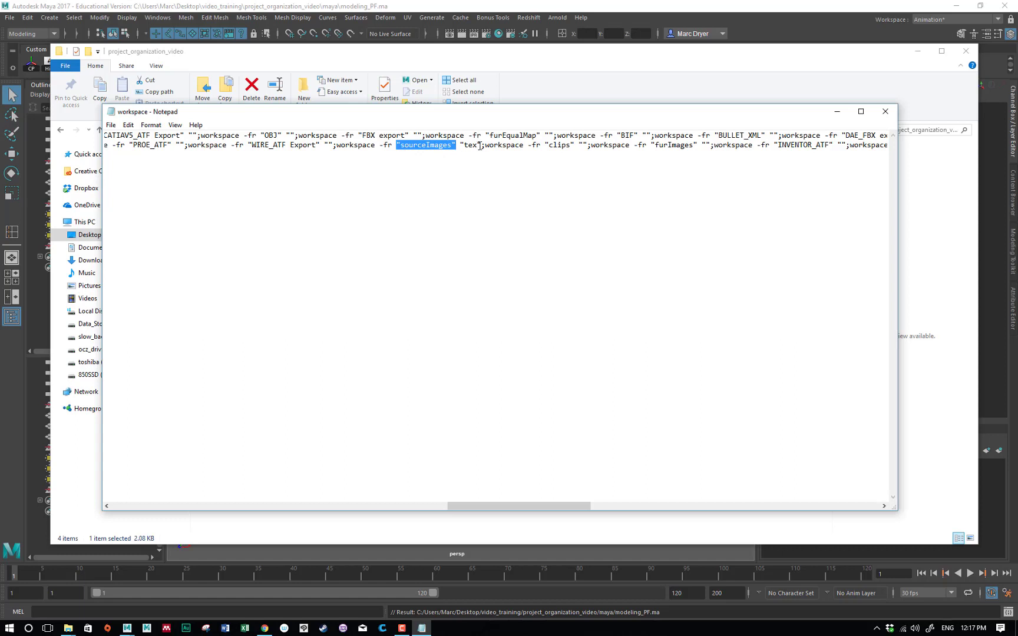
{"action": "left_click_drag", "start_coordinate": [481, 145], "coordinate": [463, 145]}
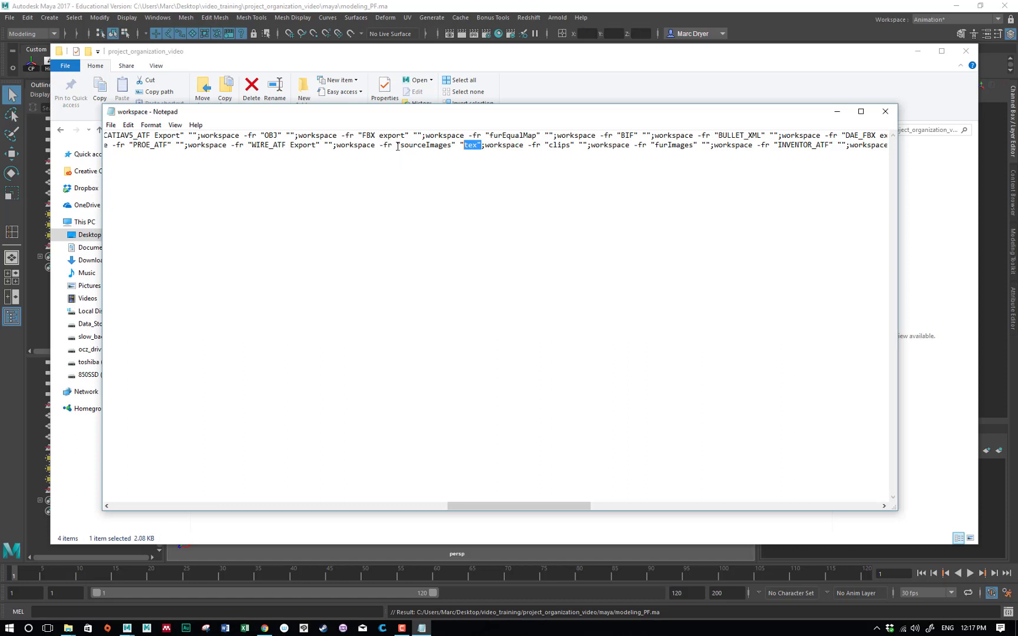
{"action": "left_click_drag", "start_coordinate": [397, 144], "coordinate": [457, 145]}
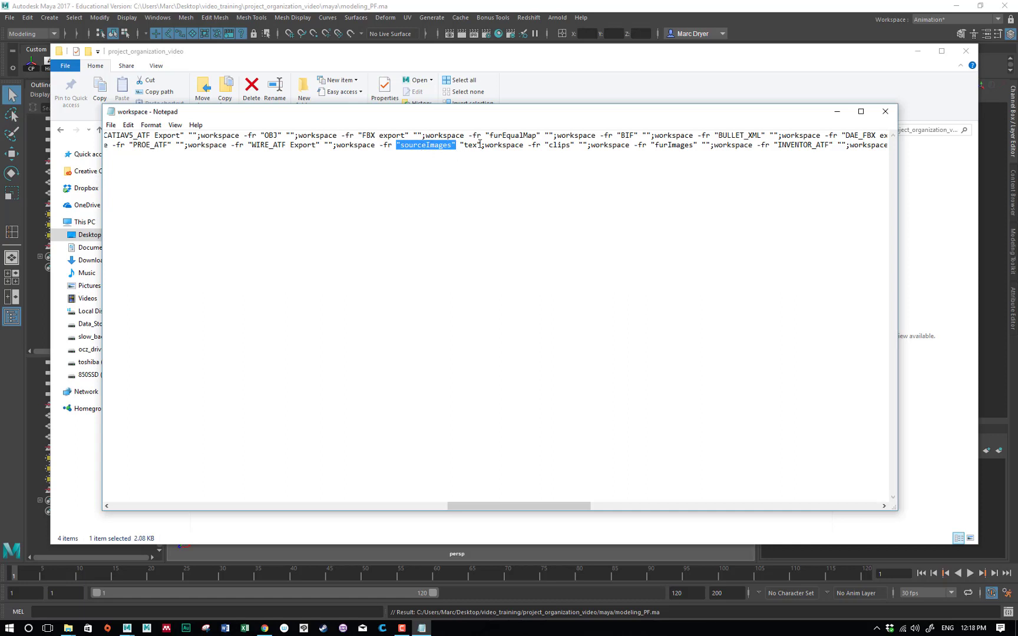
{"action": "left_click_drag", "start_coordinate": [482, 144], "coordinate": [462, 145]}
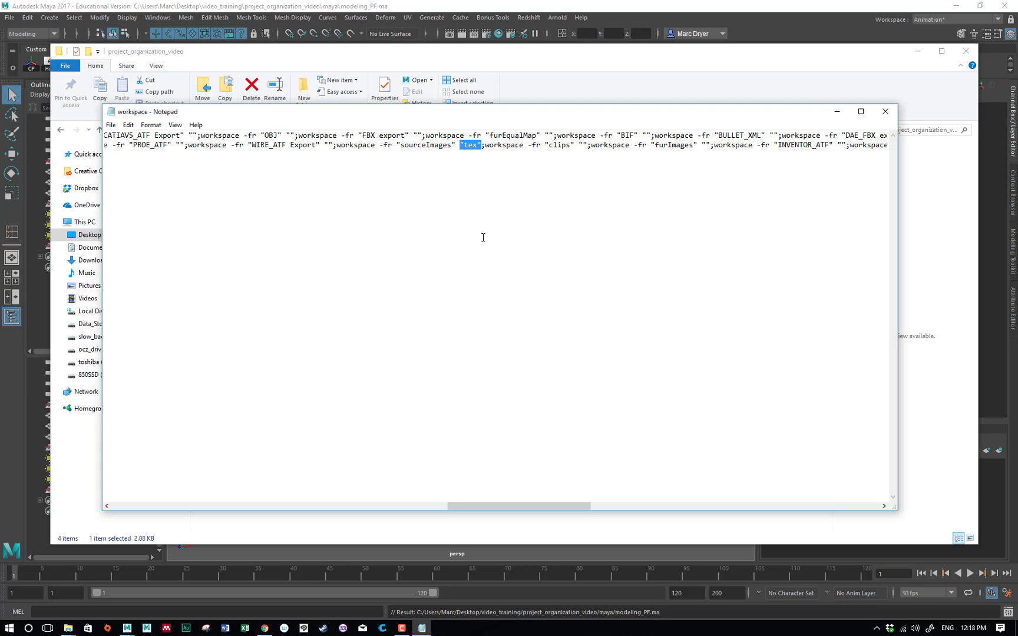
Step: Close the workspace file, switch back to Maya and start a new empty scene
{"action": "left_click", "coordinate": [885, 111]}
{"action": "left_click", "coordinate": [747, 16]}
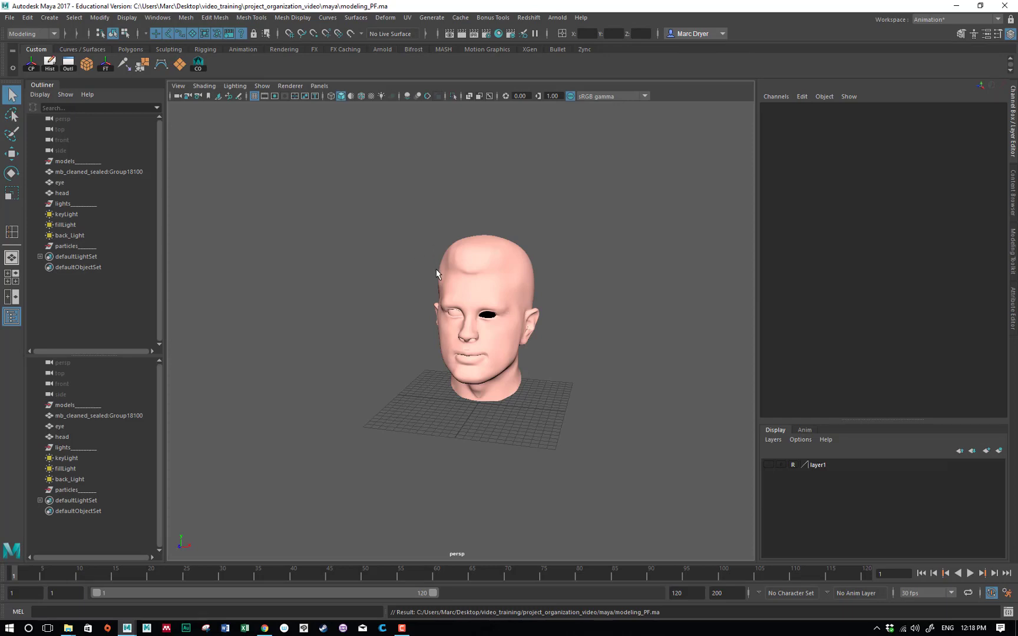
{"action": "key", "text": "ctrl+n"}
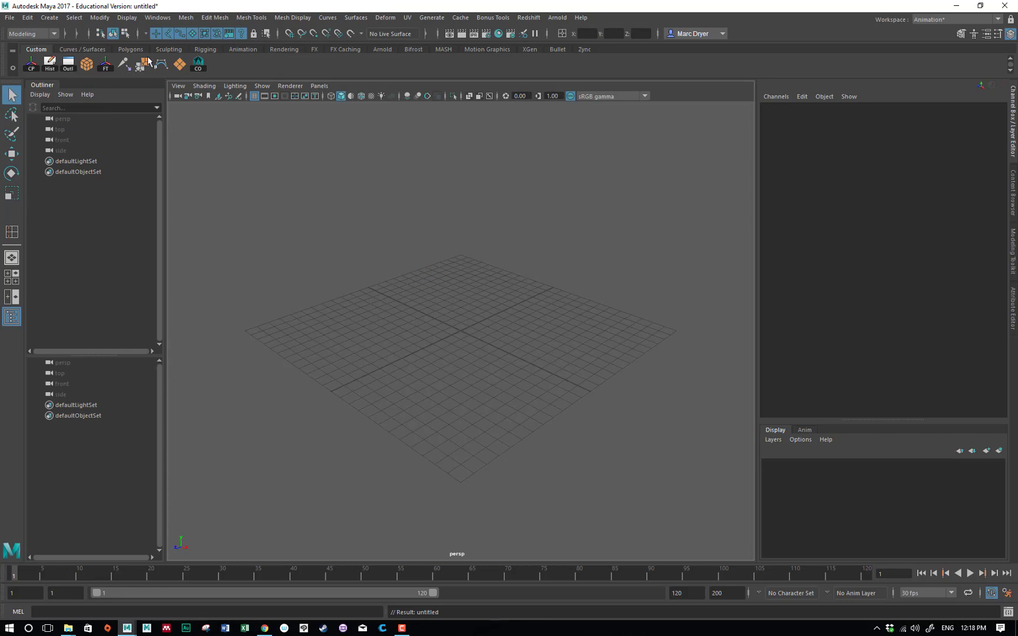
Step: Check for workspace.mel inside the project_organization_video folder and set that folder as the current project
{"action": "left_click", "coordinate": [9, 19]}
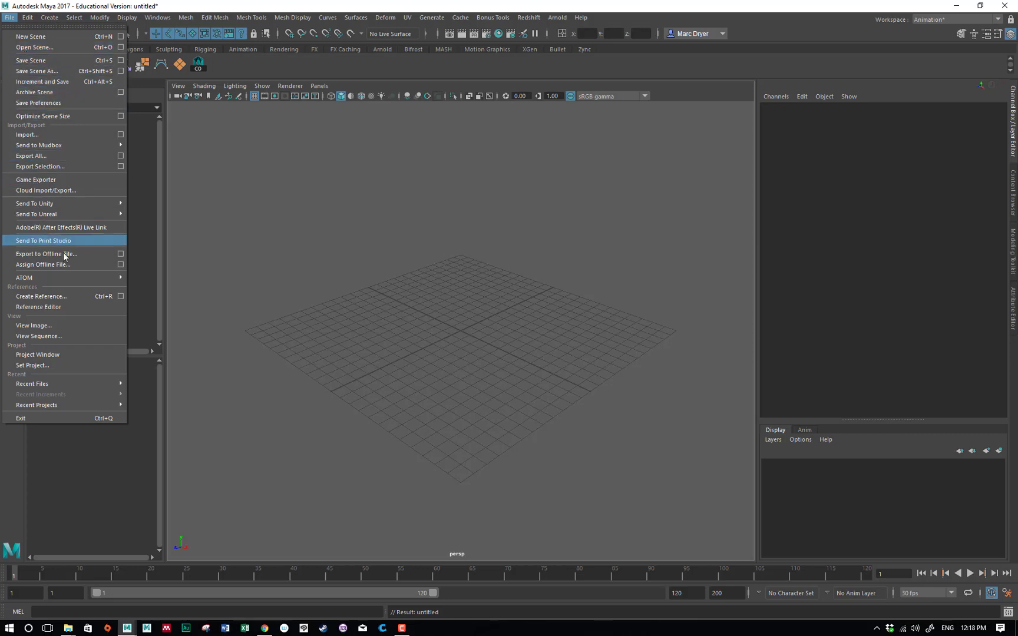
{"action": "left_click", "coordinate": [33, 365]}
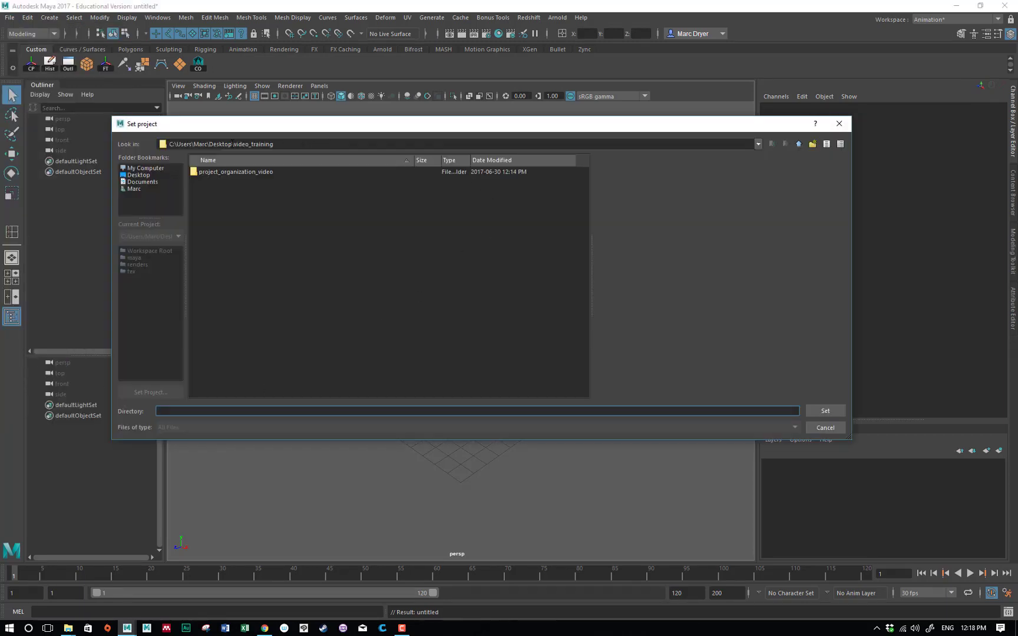
{"action": "double_click", "coordinate": [206, 171]}
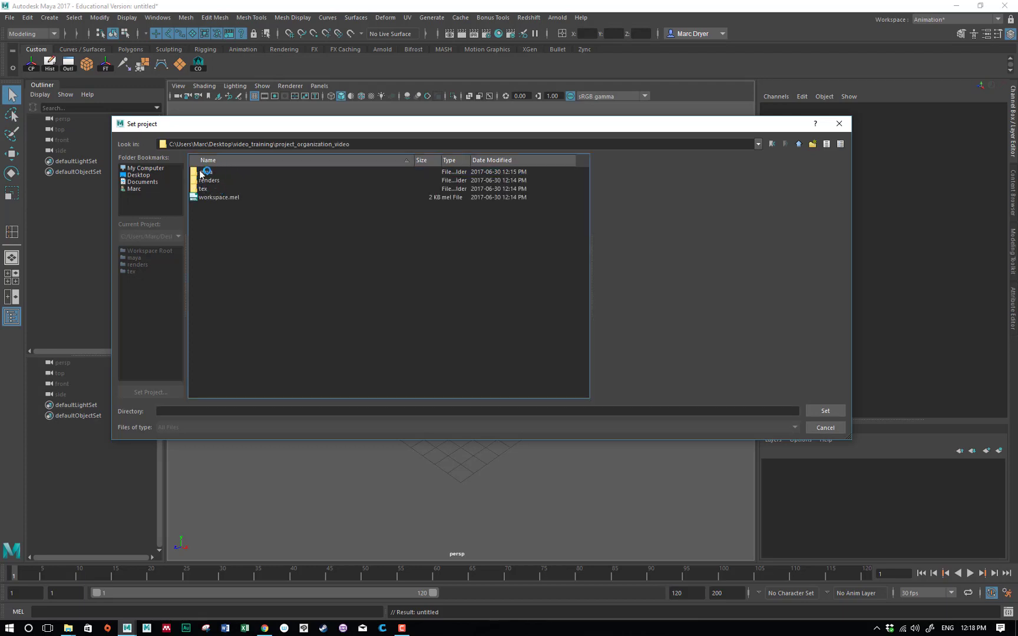
{"action": "left_click", "coordinate": [232, 198]}
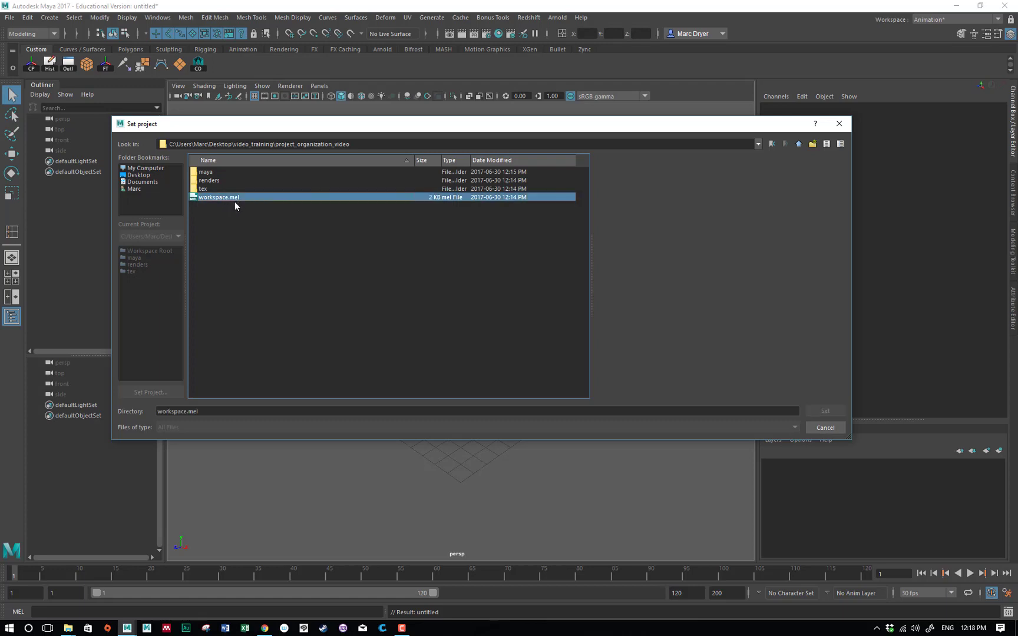
{"action": "left_click", "coordinate": [800, 145]}
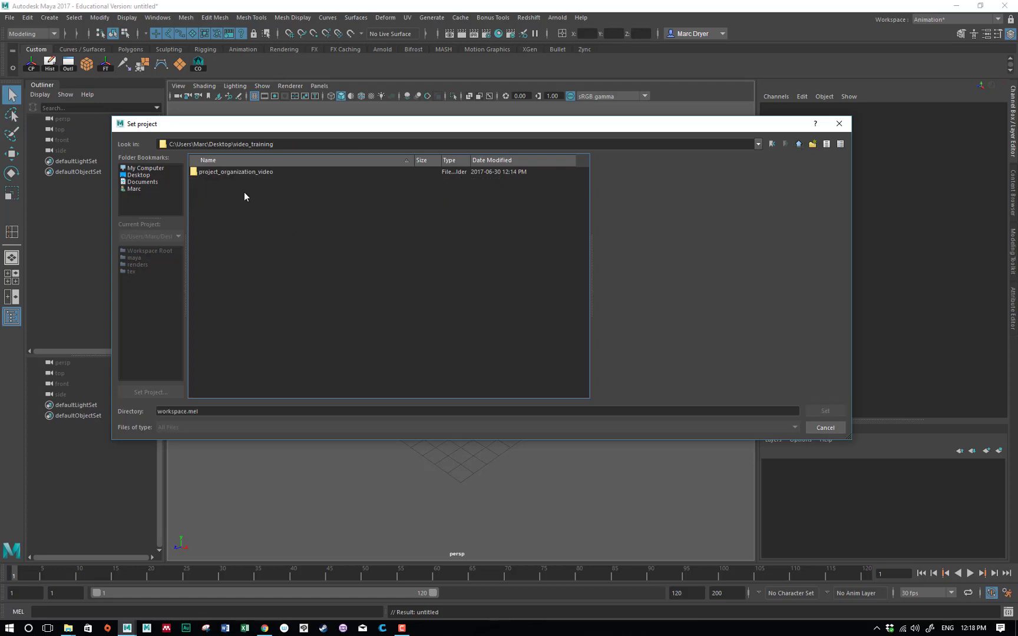
{"action": "left_click", "coordinate": [232, 172]}
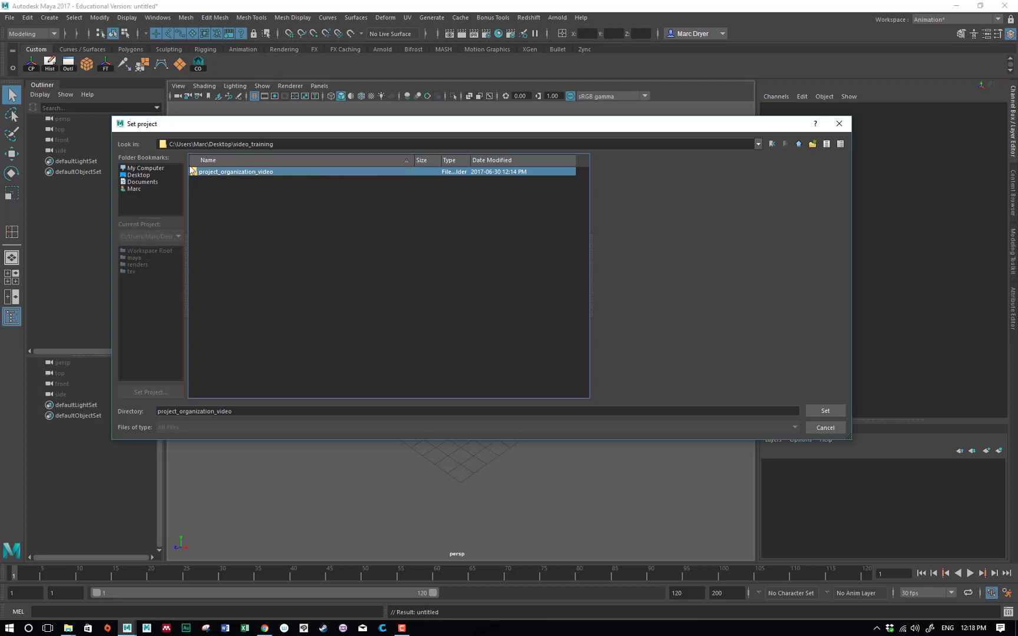
{"action": "left_click", "coordinate": [823, 412]}
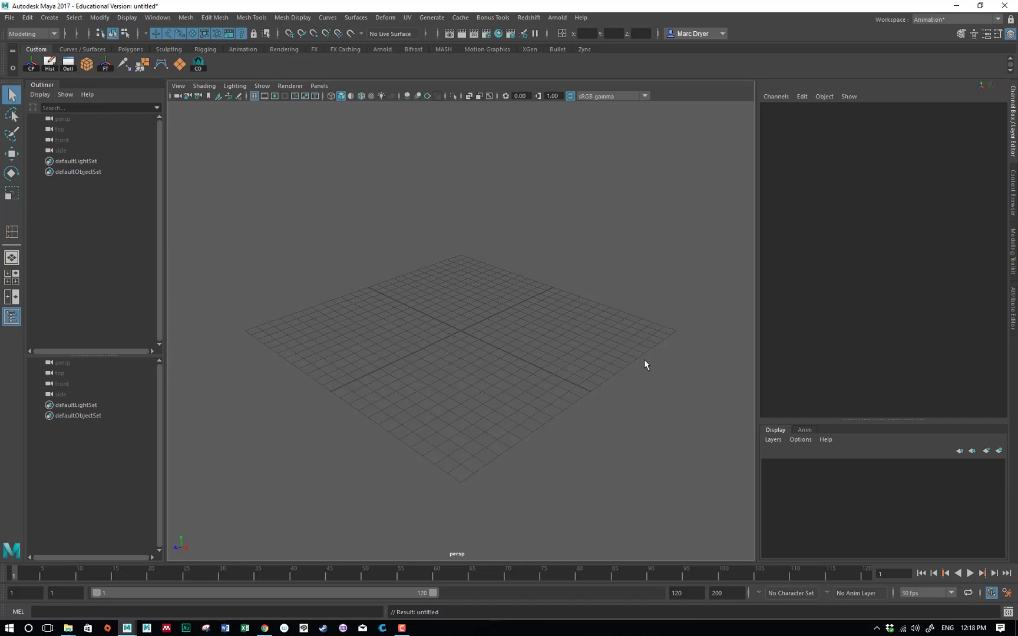
Step: Open modeling_PF.ma from the project's maya folder, replacing the empty scene
{"action": "left_click", "coordinate": [10, 17]}
{"action": "left_click", "coordinate": [34, 47]}
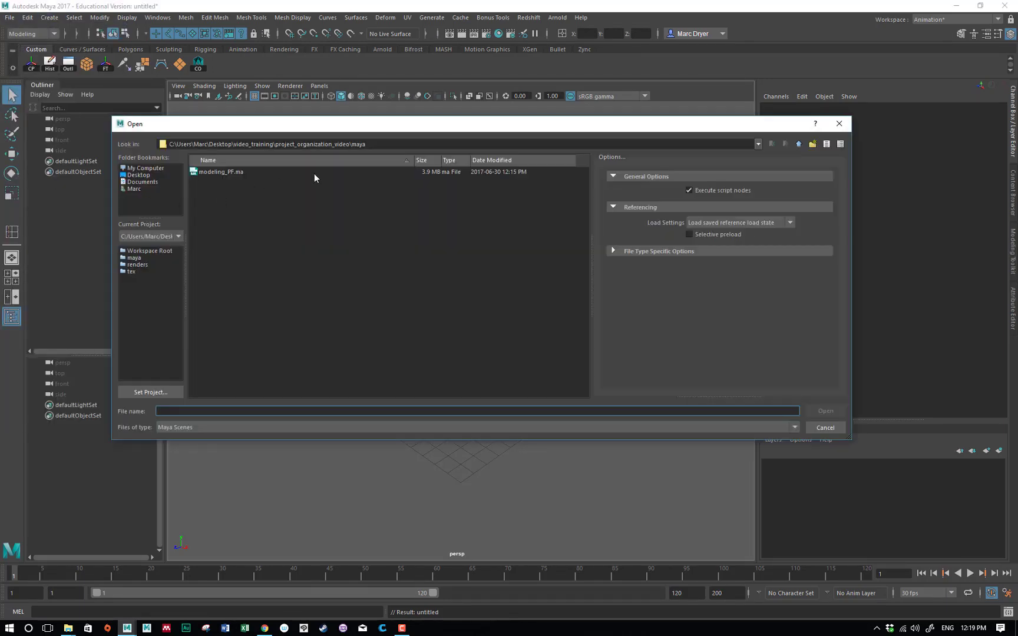
{"action": "left_click_drag", "start_coordinate": [349, 144], "coordinate": [363, 154]}
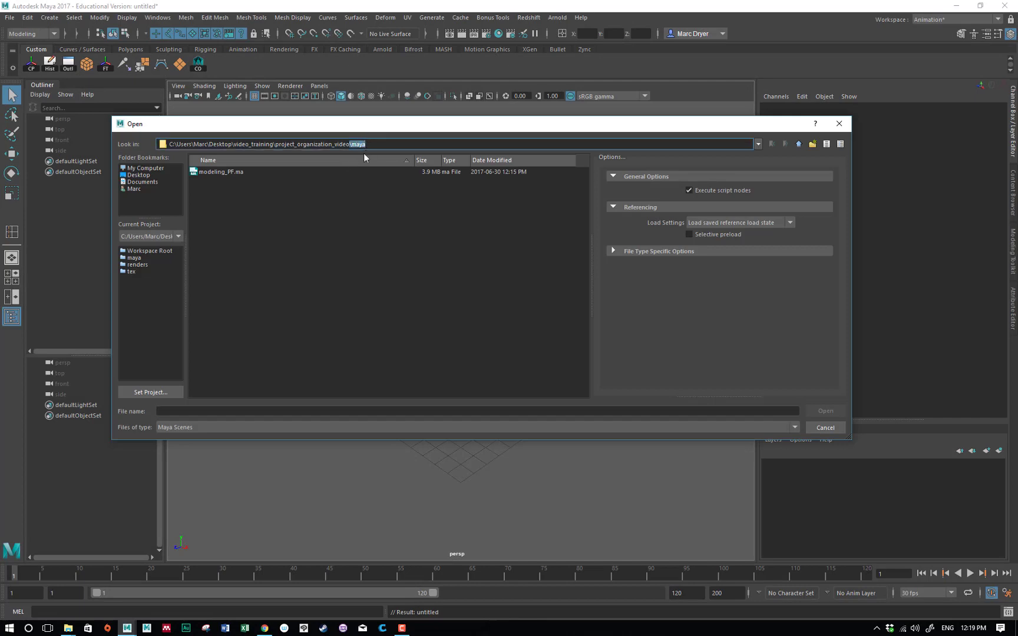
{"action": "left_click", "coordinate": [250, 171]}
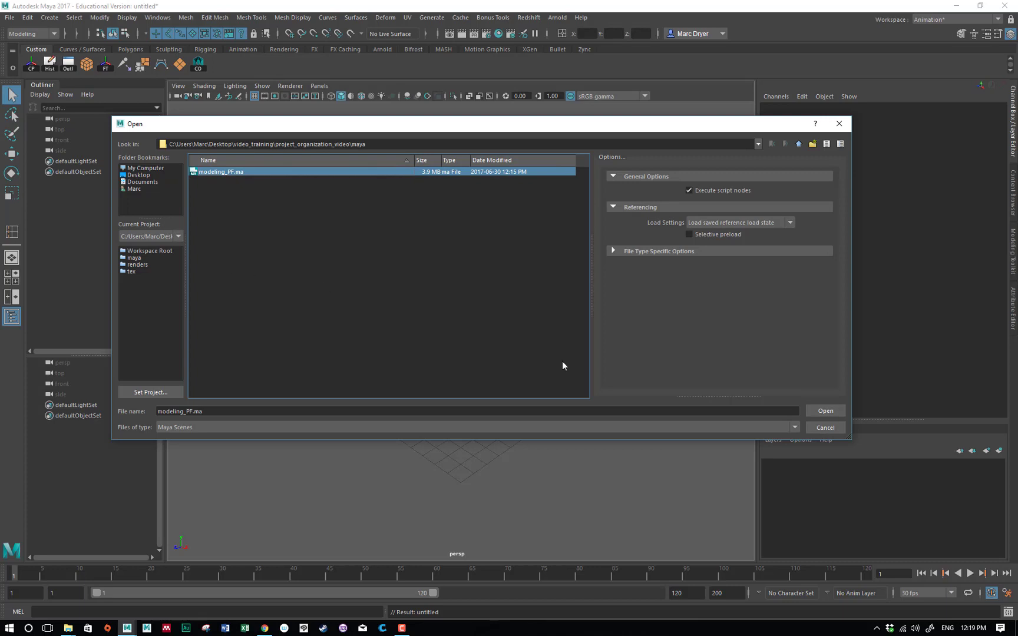
{"action": "left_click", "coordinate": [823, 413]}
{"action": "left_click", "coordinate": [510, 318]}
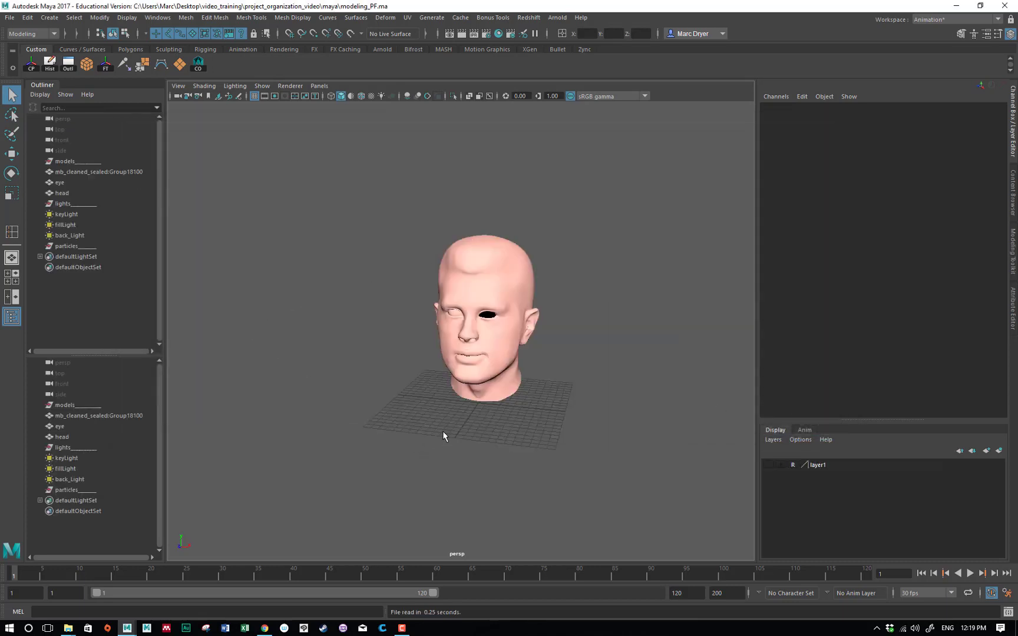
{"action": "left_click_drag", "start_coordinate": [442, 430], "coordinate": [472, 393], "text": "alt"}
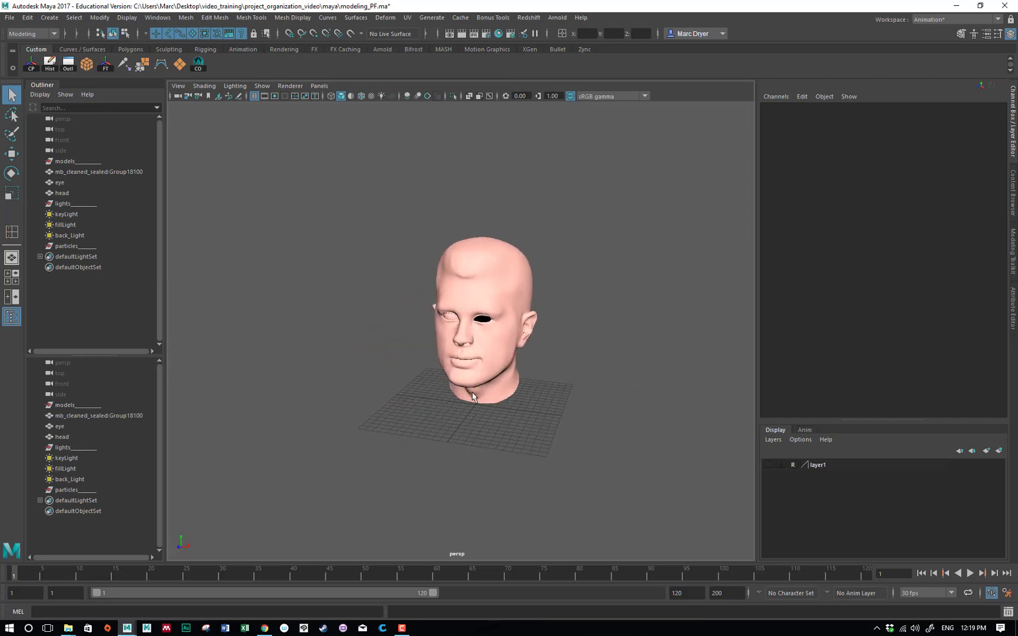
{"action": "right_click_drag", "start_coordinate": [361, 381], "coordinate": [460, 379], "text": "alt"}
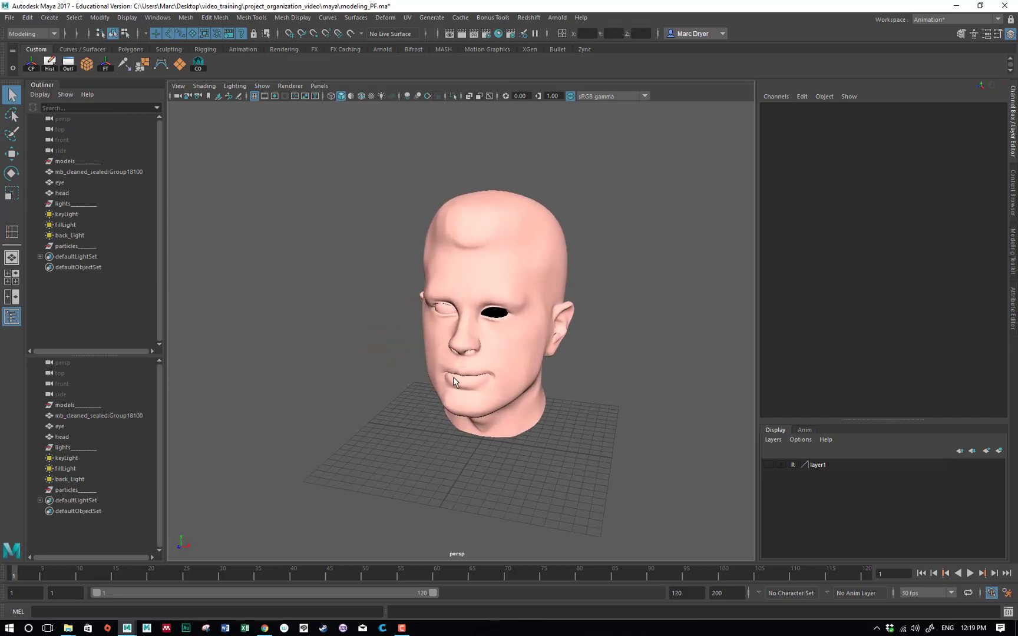
{"action": "mouse_move", "coordinate": [454, 382]}
{"action": "left_mouse_down", "text": "alt"}
{"action": "mouse_move", "coordinate": [416, 357]}
{"action": "mouse_move", "coordinate": [445, 369]}
{"action": "mouse_move", "coordinate": [438, 362]}
{"action": "mouse_move", "coordinate": [443, 377]}
{"action": "left_mouse_up", "text": "alt"}
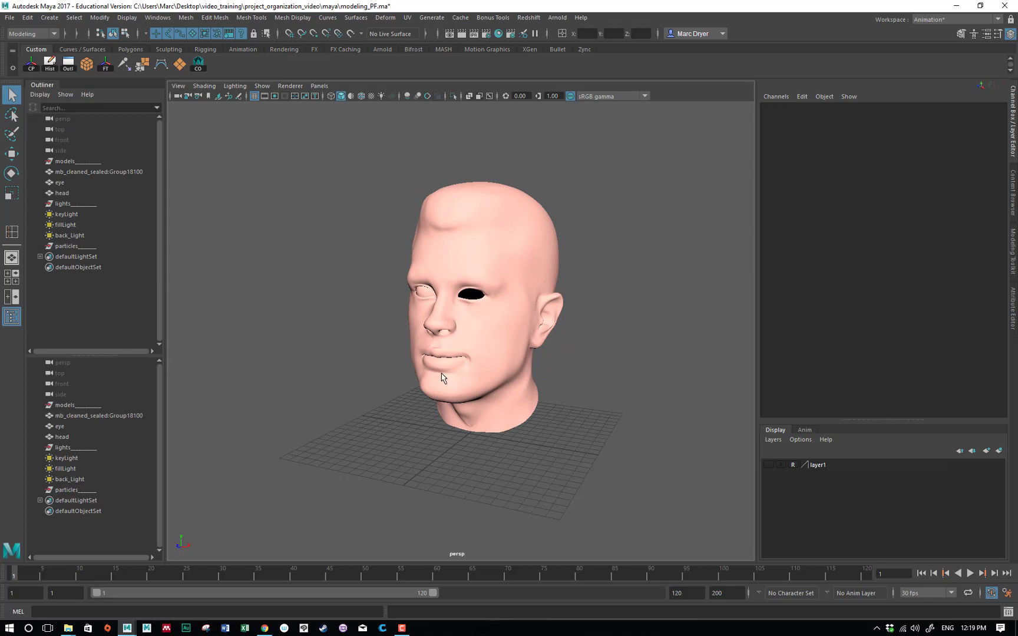